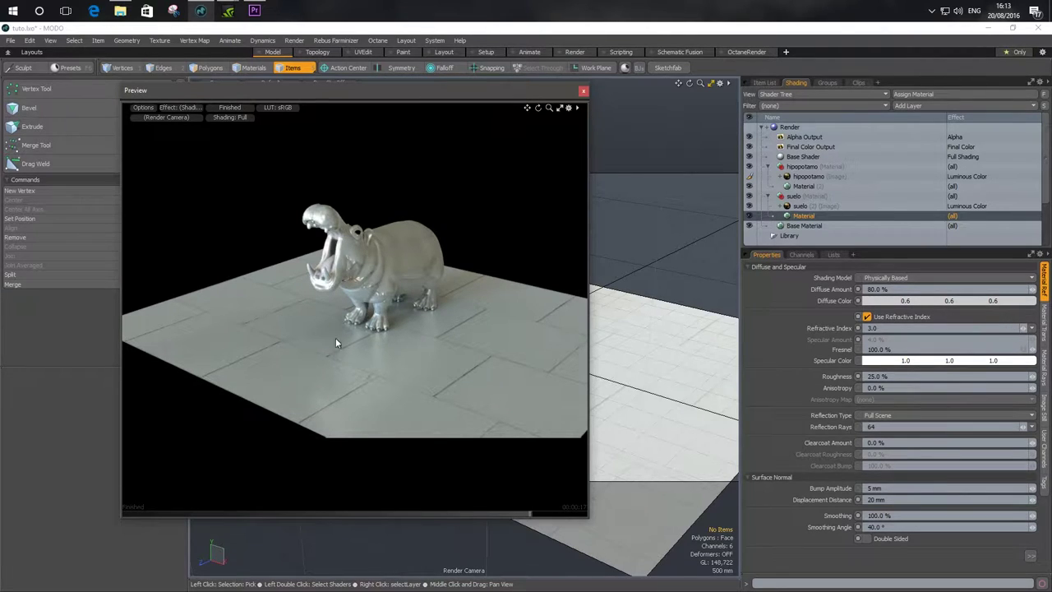
Examine the finished hippopotamus and tiled floor in the render preview from several angles
alt+drag(349, 327, 386, 346)
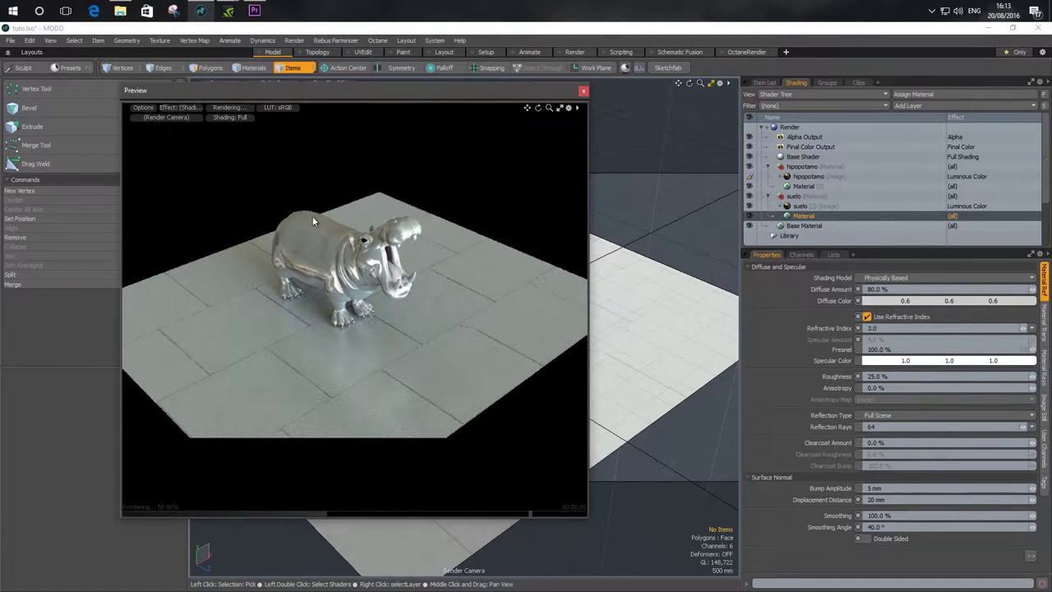
alt+drag(370, 306, 280, 311)
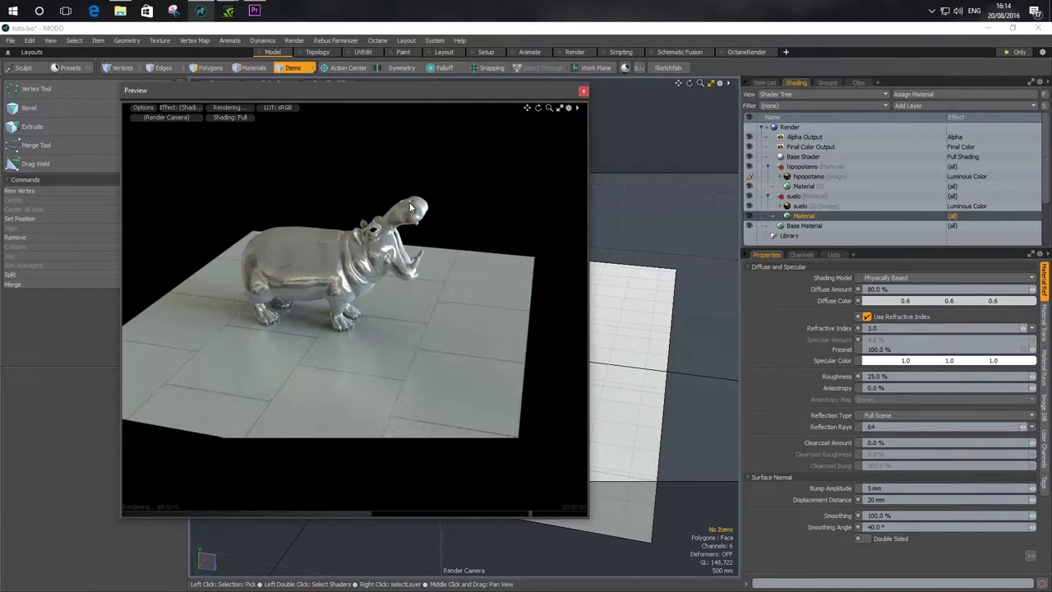
mouse_move(350, 323)
alt+mouse_down()
mouse_move(401, 354)
mouse_move(349, 325)
alt+mouse_up()
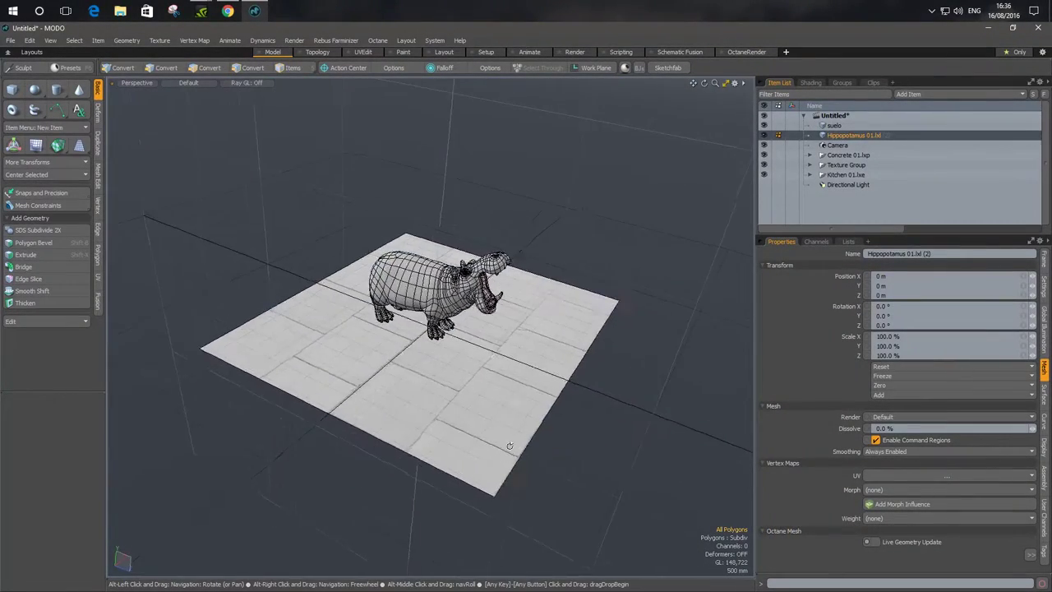
Examine the hippopotamus and floor meshes in the viewport and in a render preview from several angles, closing the preview when done
alt+drag(509, 446, 280, 261)
key(3)
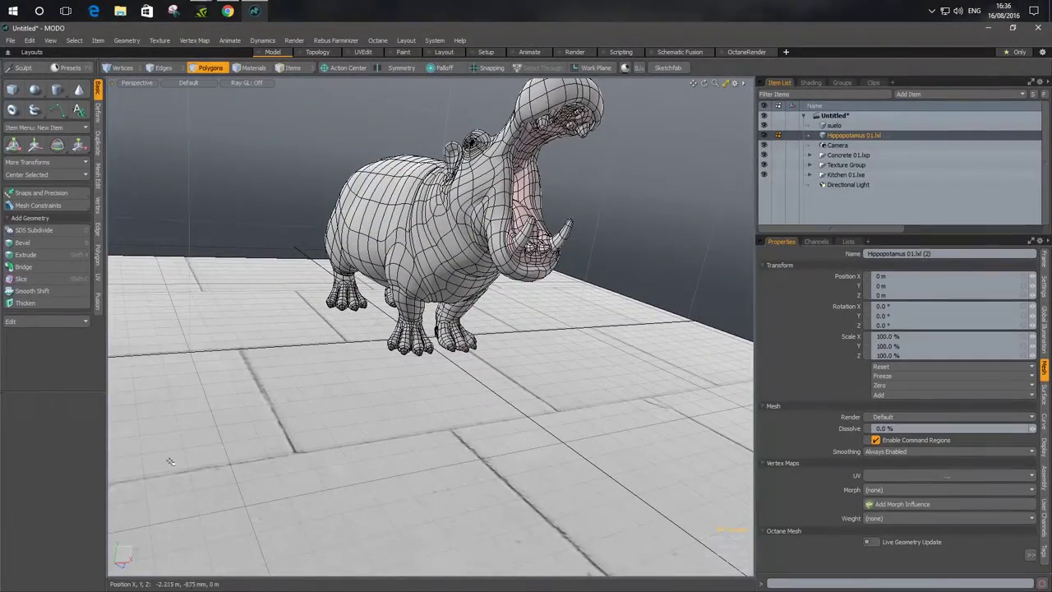
alt+drag(445, 374, 481, 340)
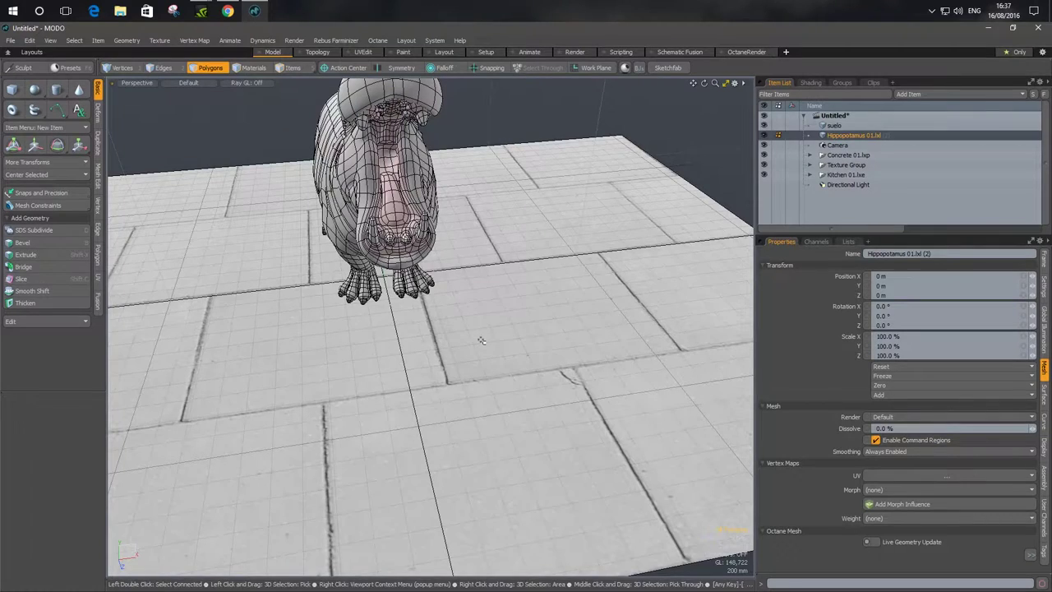
key(F8)
click(289, 313)
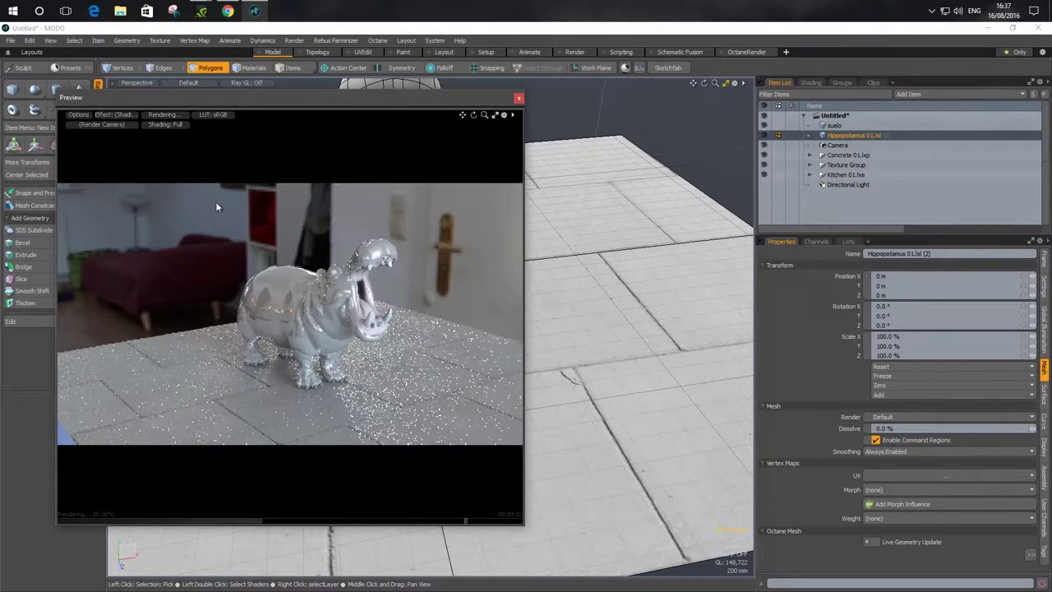
alt+drag(345, 218, 357, 383)
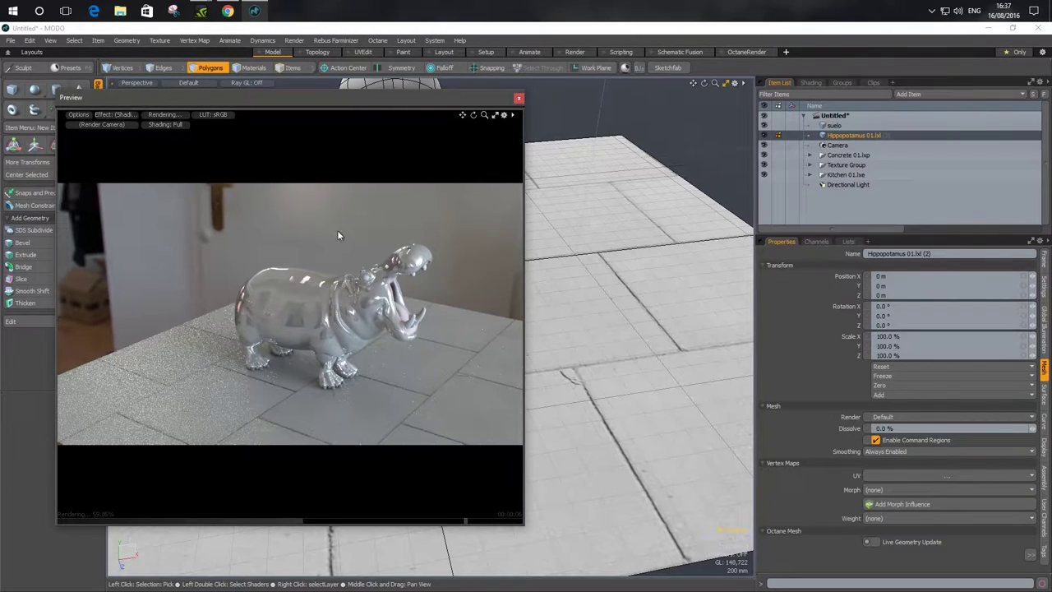
click(519, 99)
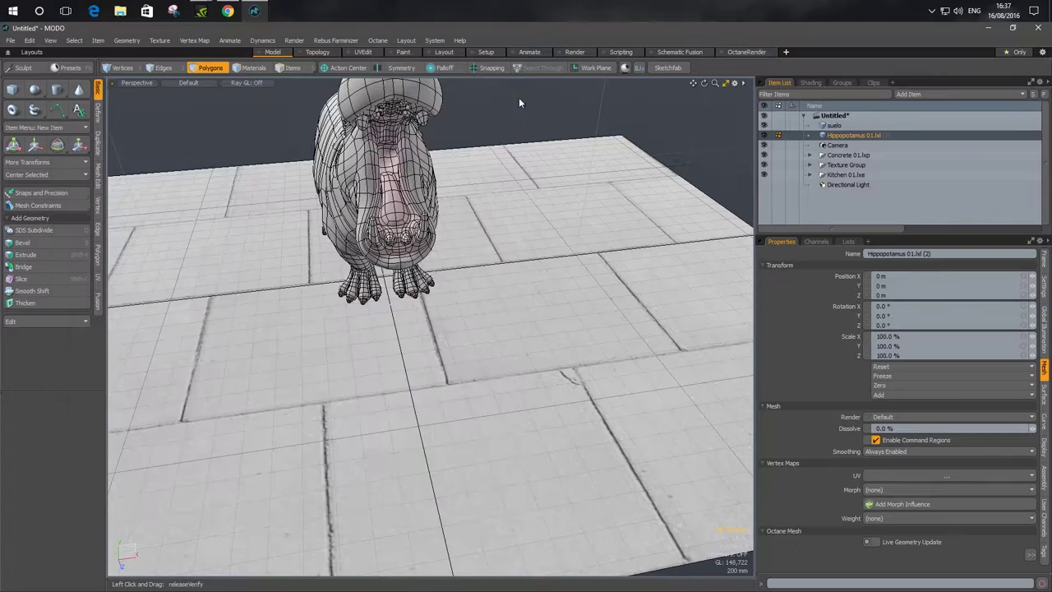
scroll(315, 359, down, 3)
alt+drag(315, 359, 378, 351)
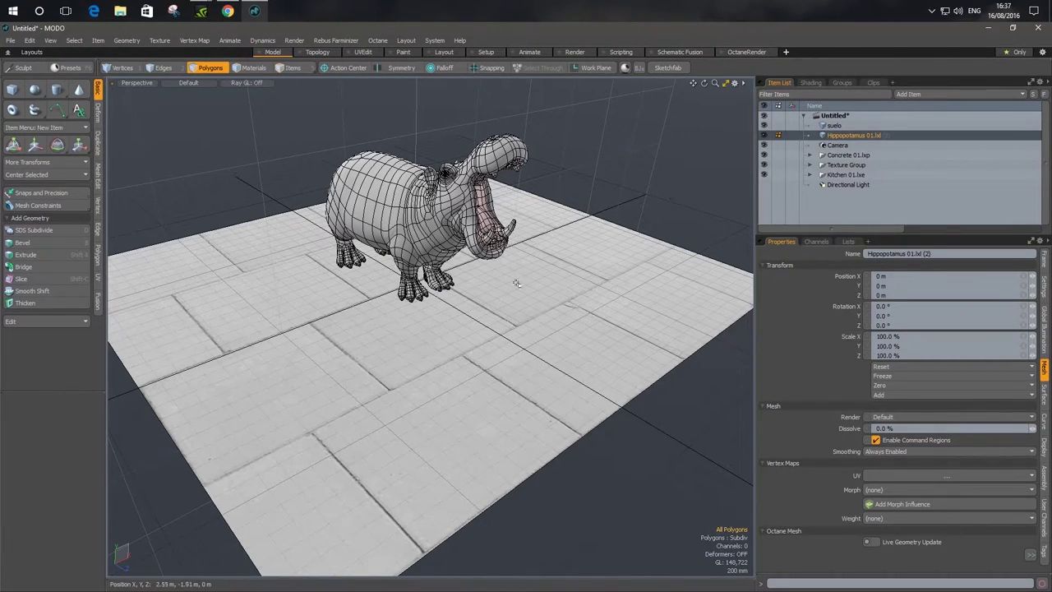
Display the hippopotamus mesh's Body UV map and the suelo mesh's Texture UV map in the UV editor
click(842, 136)
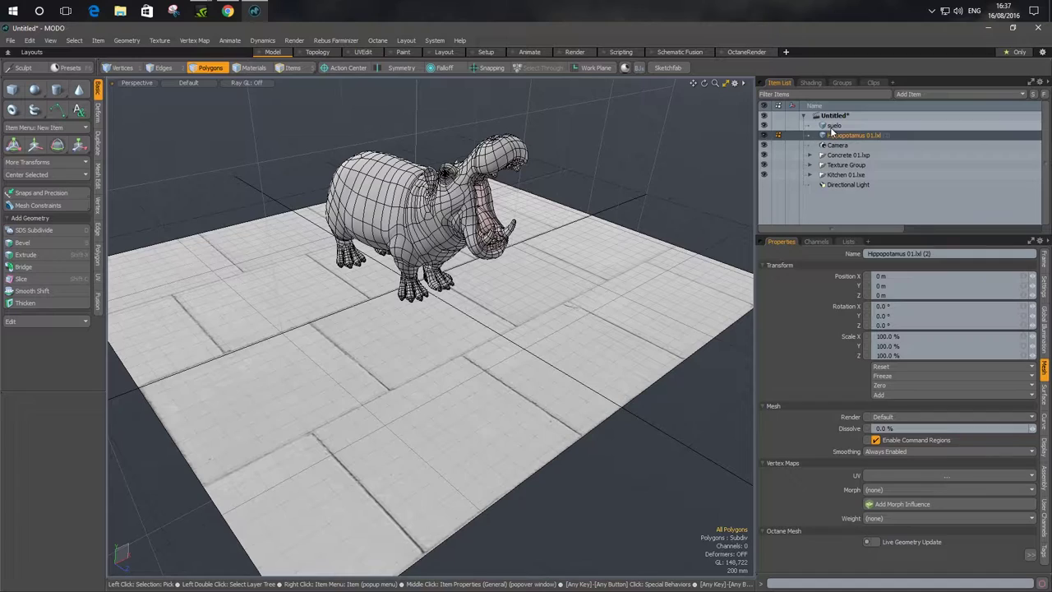
click(361, 52)
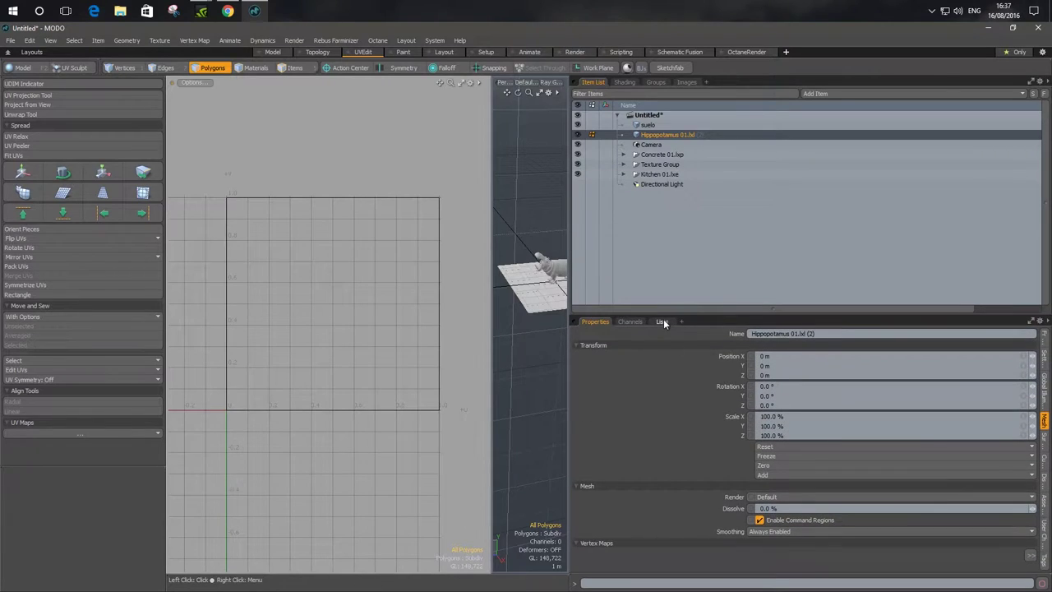
click(664, 321)
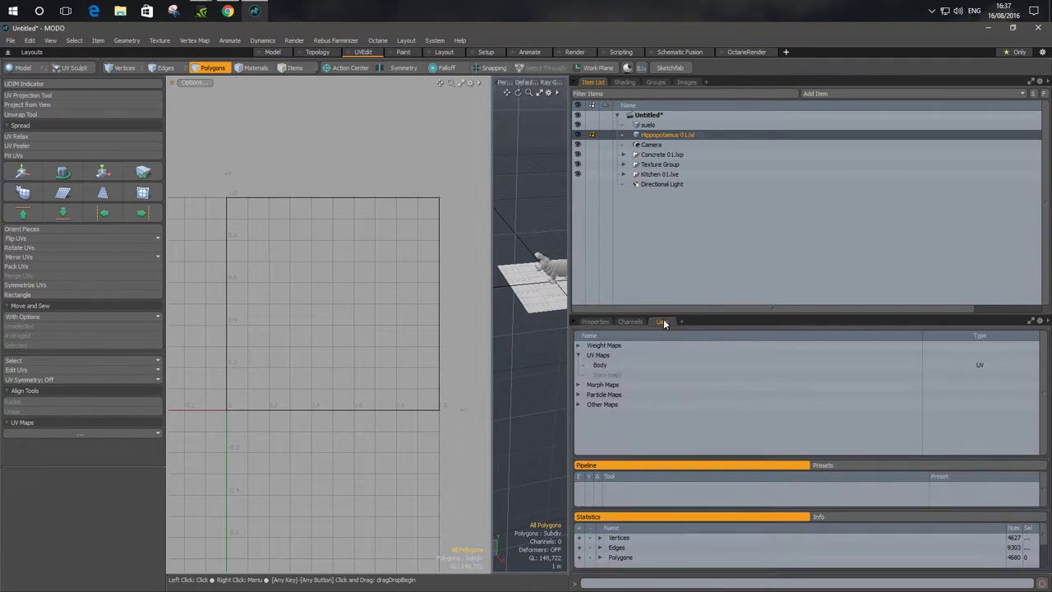
click(595, 363)
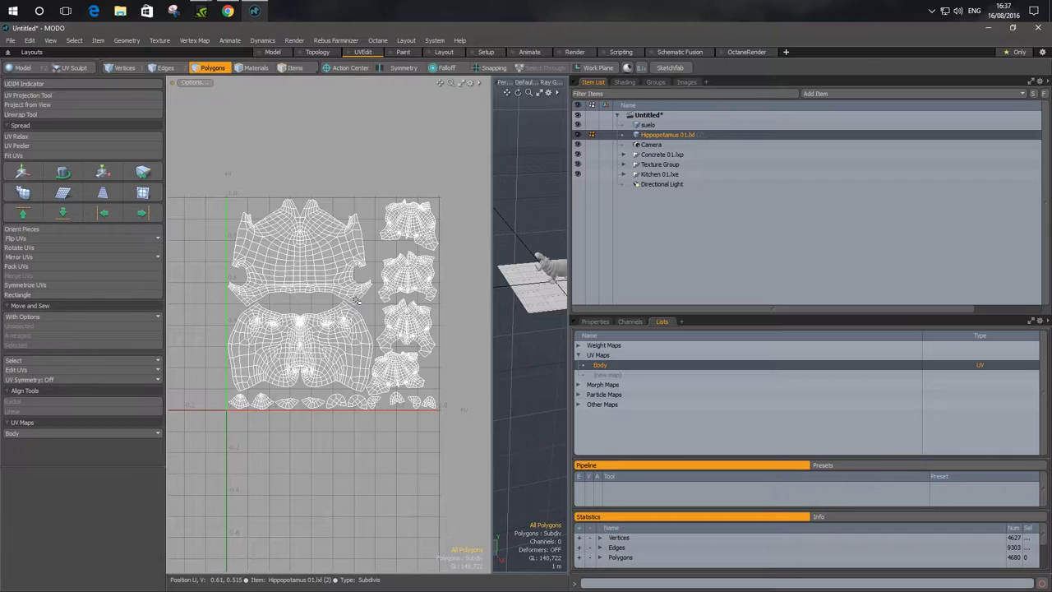
click(645, 125)
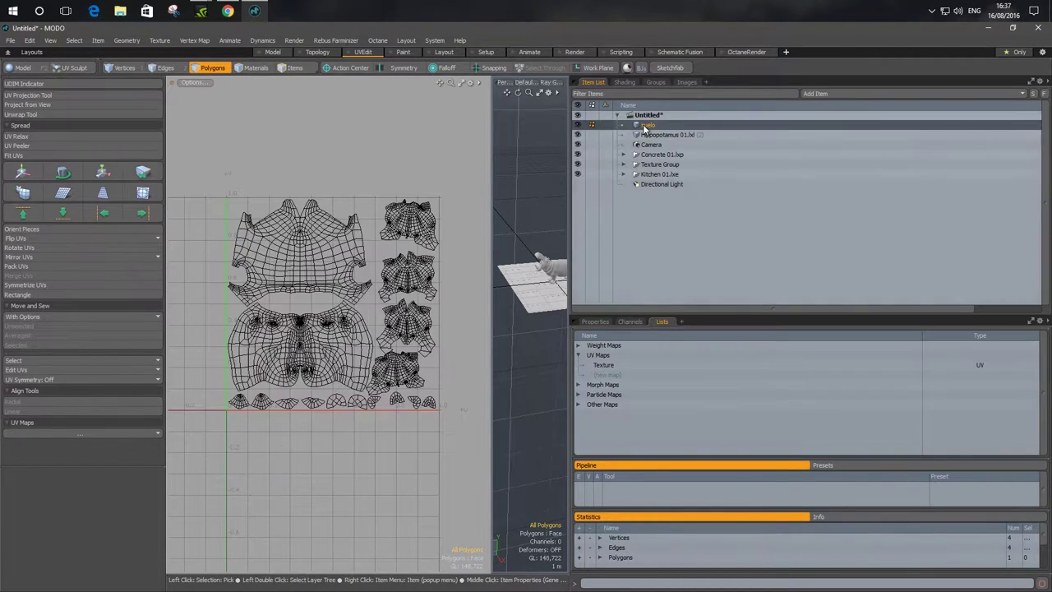
click(615, 365)
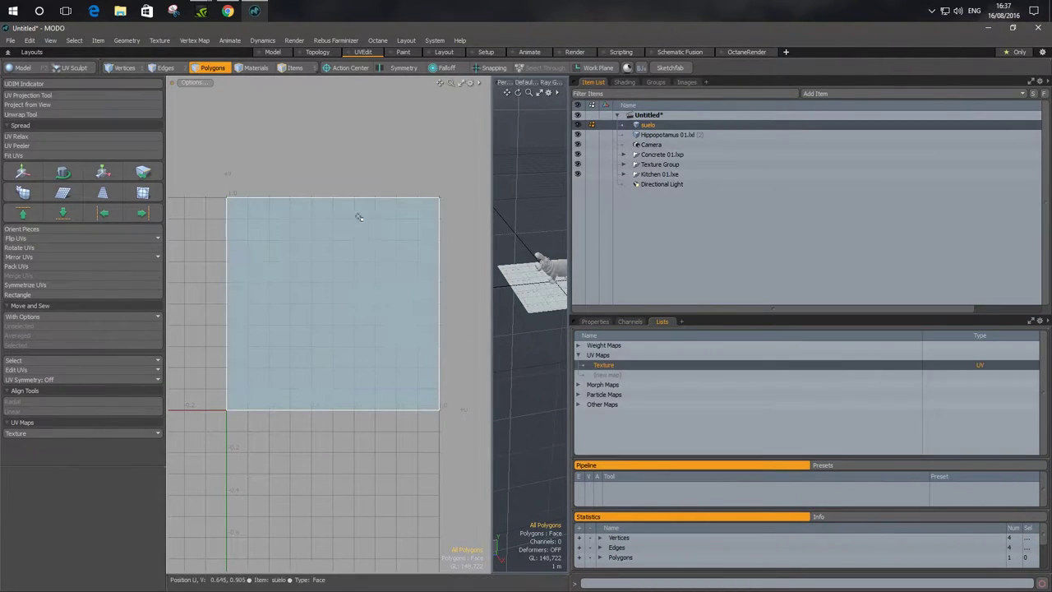
right_click(598, 365)
click(604, 383)
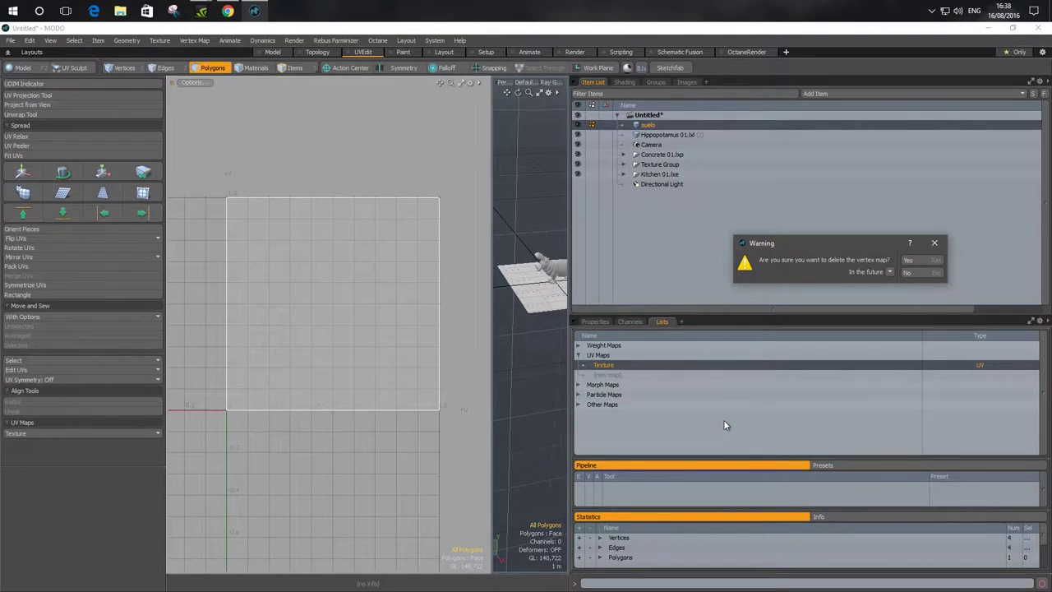
click(917, 274)
Rename the floor mesh's Texture UV map to suelo
right_click(606, 362)
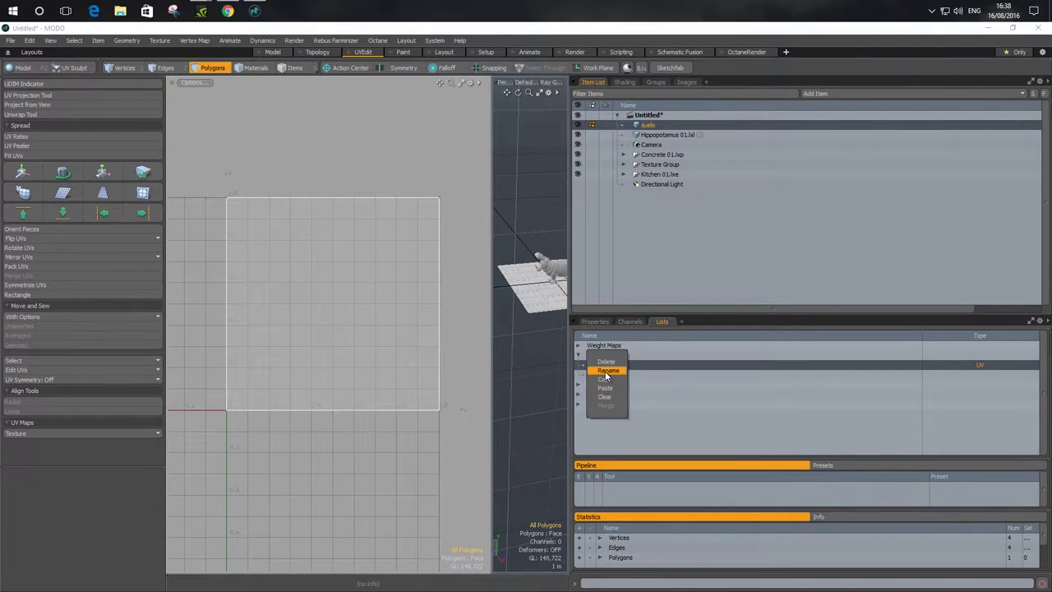
click(608, 371)
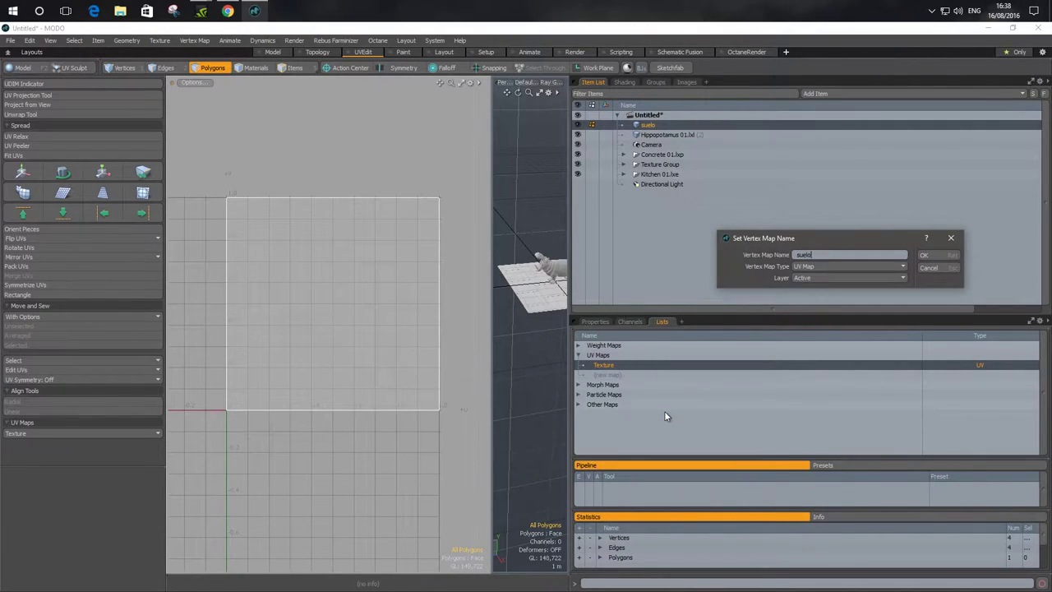
key(Return)
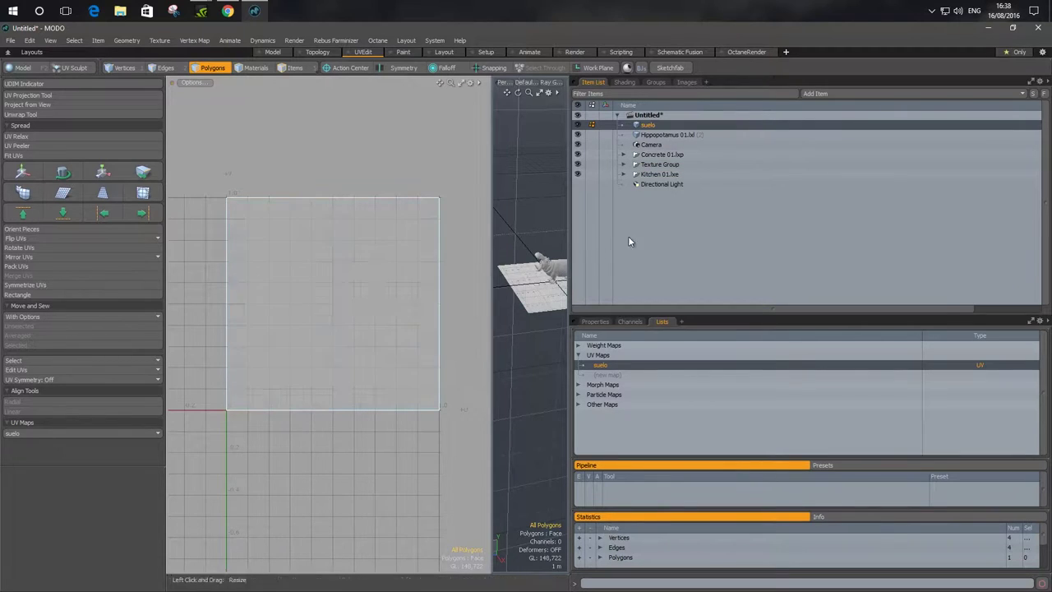
Return to the Model layout and enable Octane Live Geometry Update for the suelo mesh with baking group ID 1
click(273, 53)
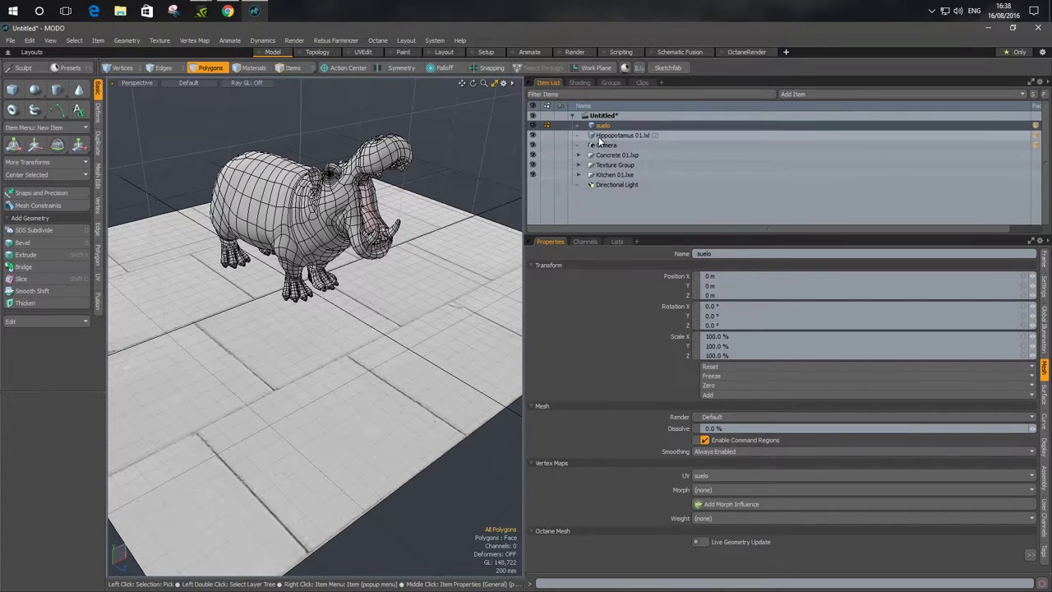
drag(717, 232, 722, 160)
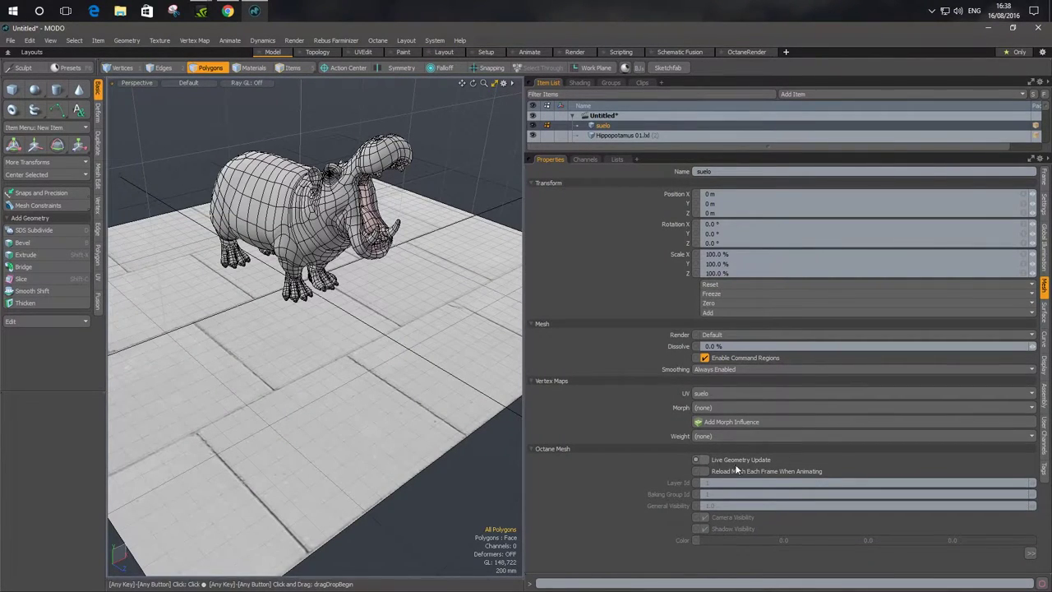
click(704, 460)
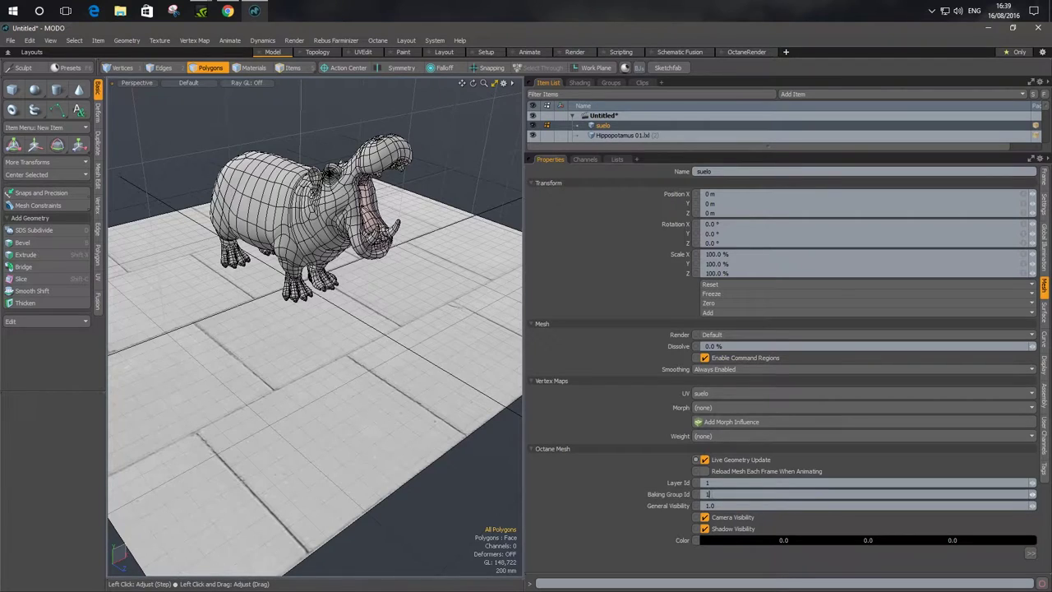
text(2)
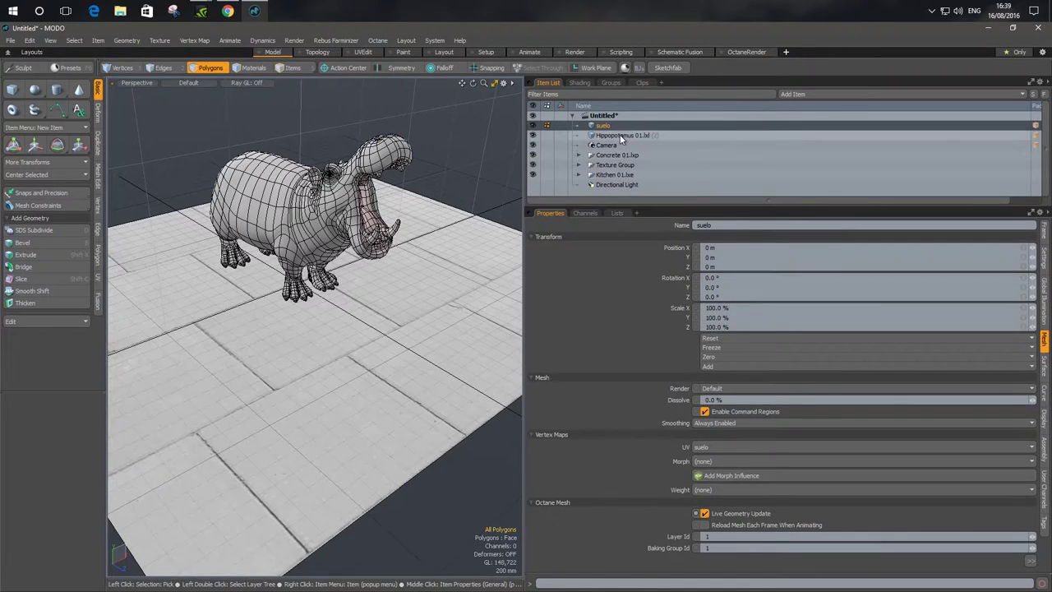
Enable Octane Live Geometry Update for the hippopotamus mesh with baking group ID 2, and restore the wide viewport
click(622, 135)
drag(695, 213, 695, 157)
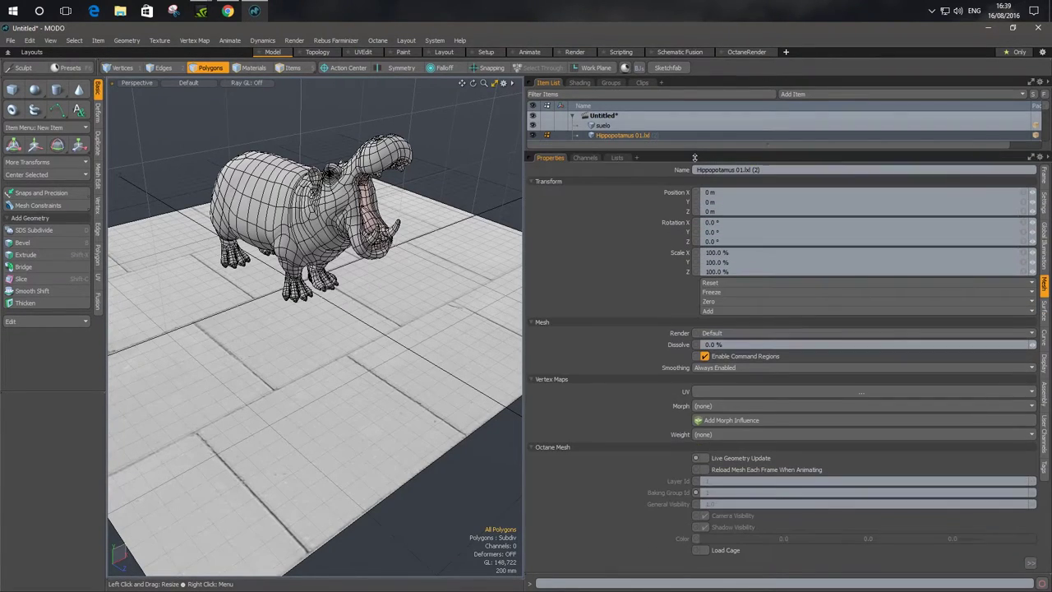
click(705, 457)
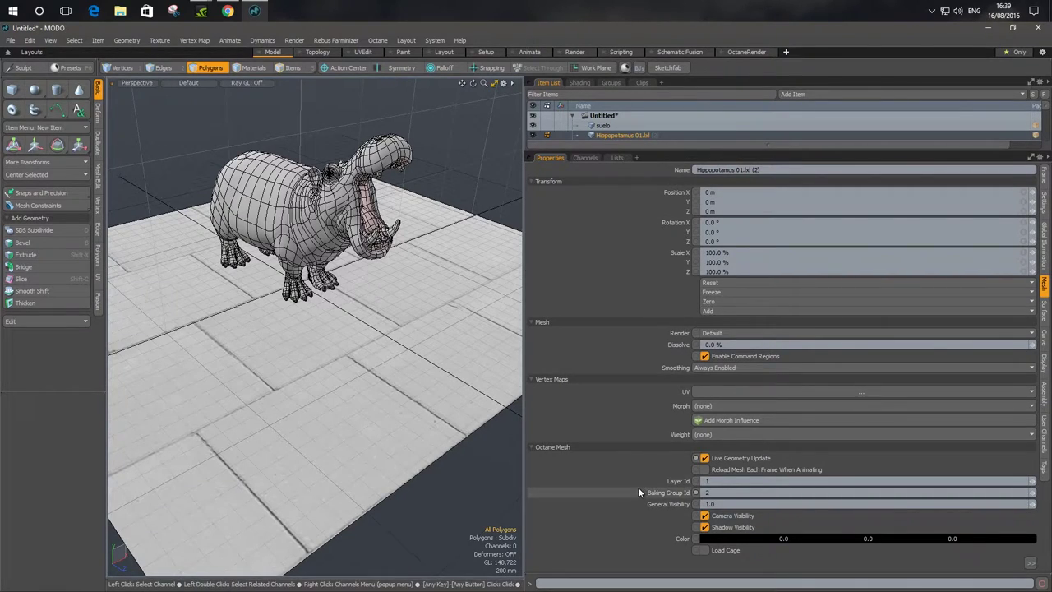
drag(690, 156, 683, 233)
drag(523, 324, 754, 337)
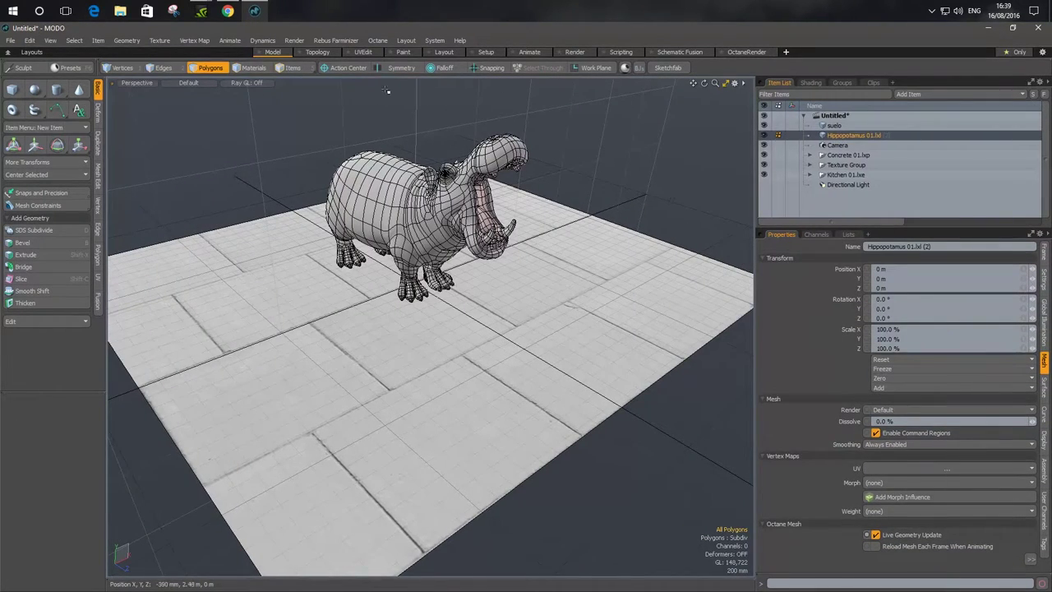
Open the OctaneRender viewport and set the Octane camera type to Baking
click(377, 41)
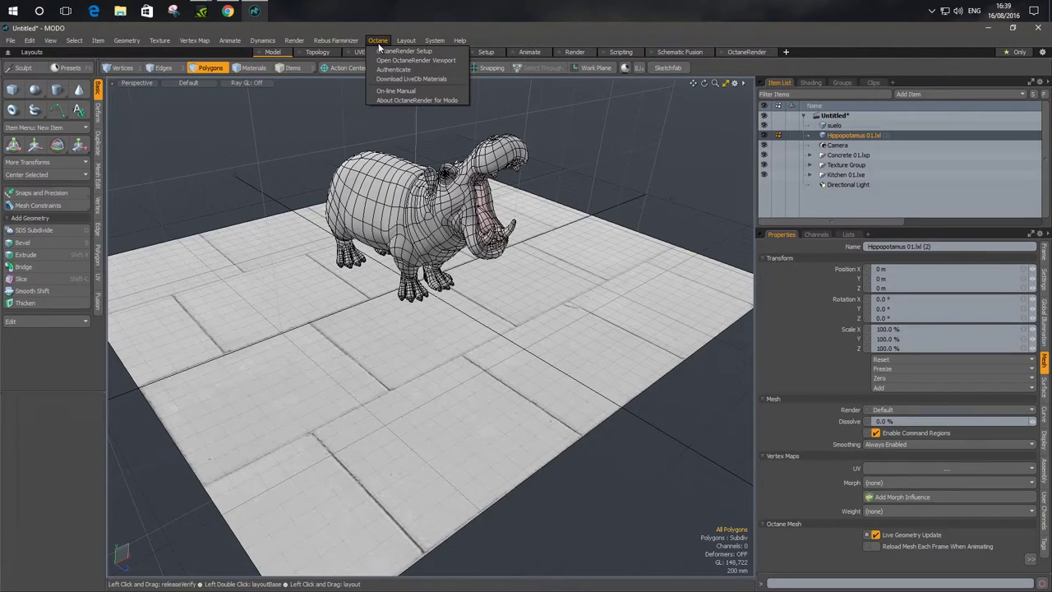
click(383, 68)
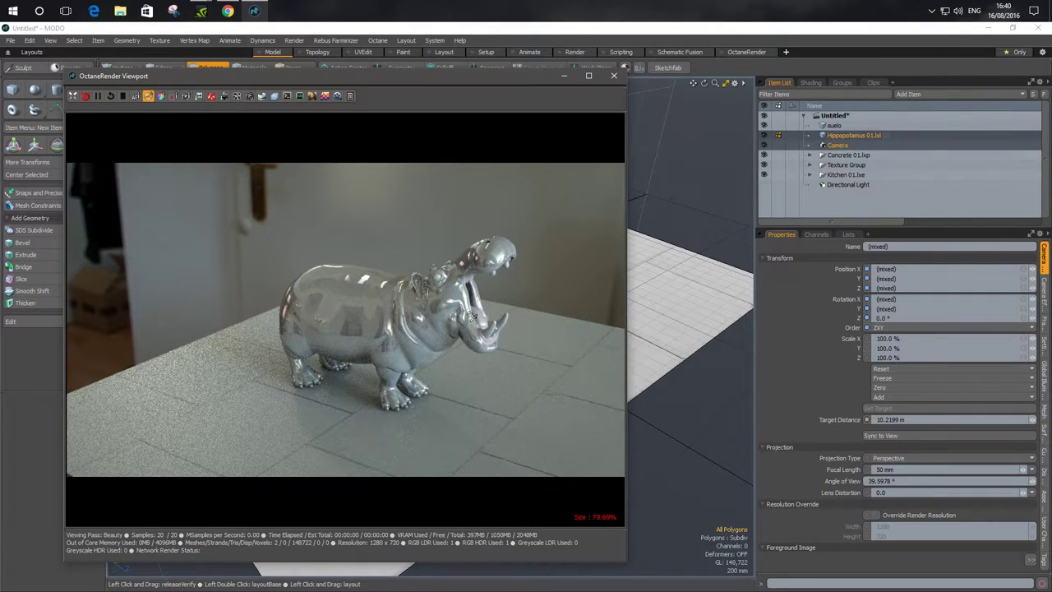
click(250, 97)
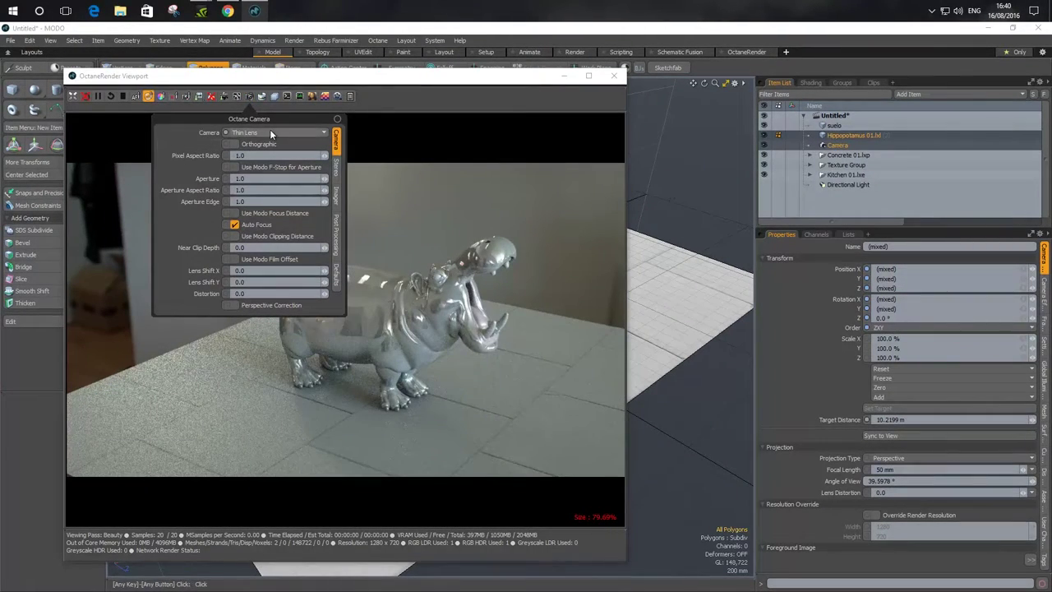
click(270, 133)
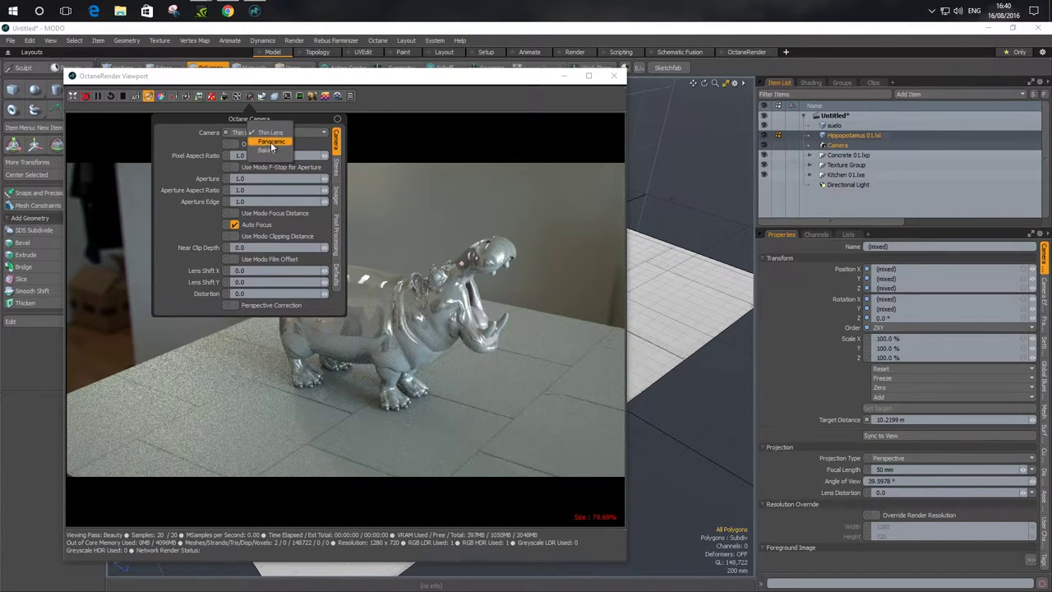
click(275, 150)
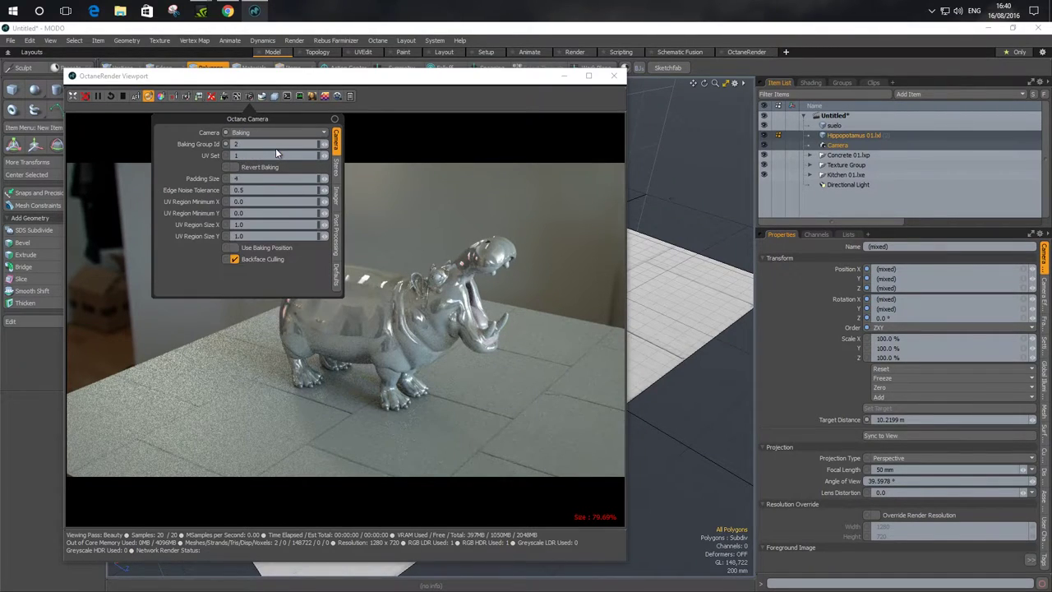
click(382, 86)
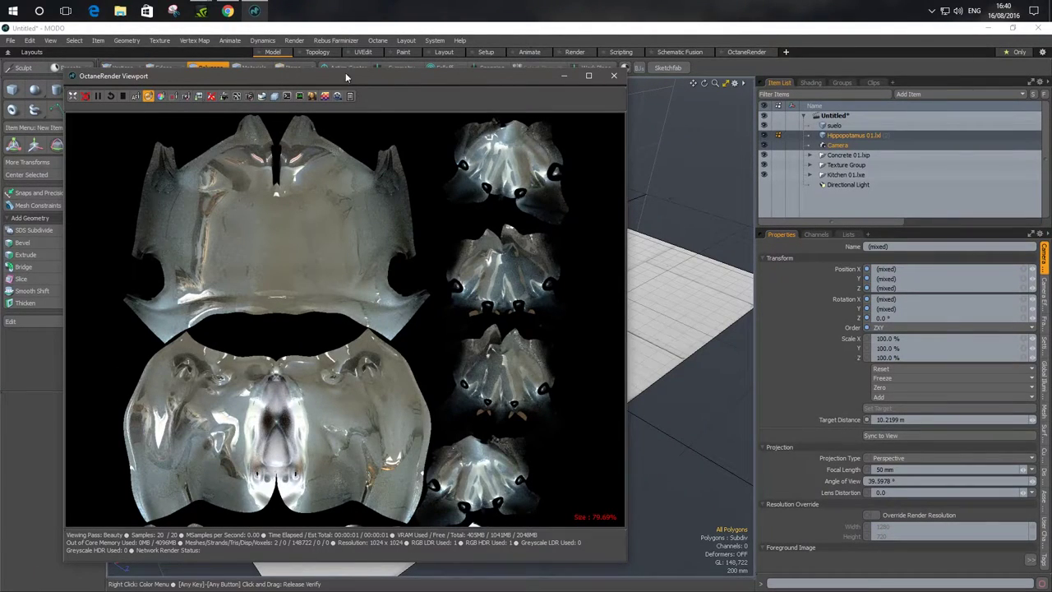
Move the render viewport aside and open the Octane camera settings beside it so the baked result stays uncovered
drag(352, 78, 301, 73)
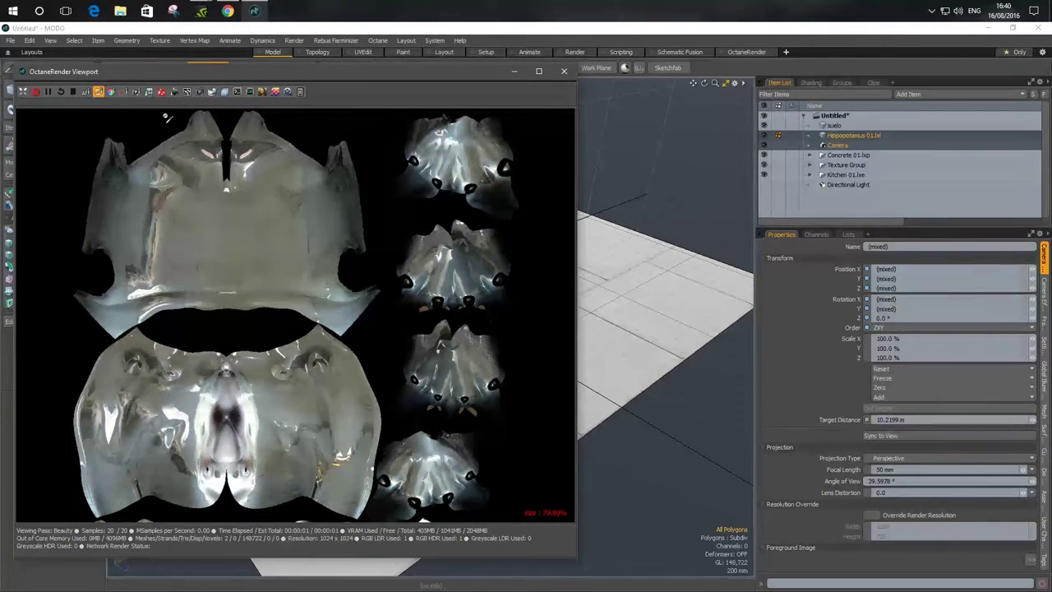
click(198, 92)
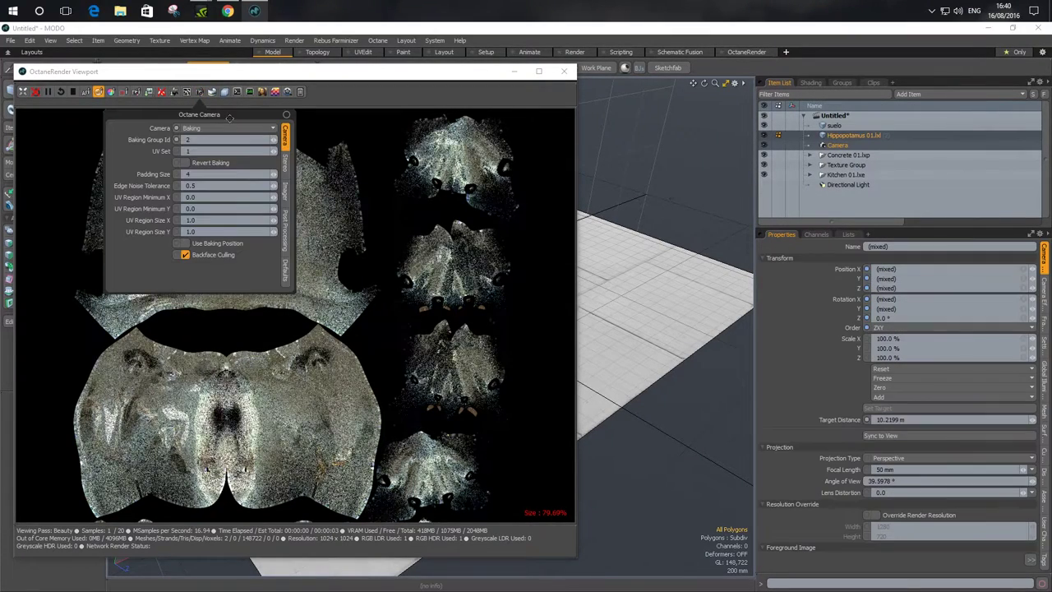
drag(235, 114, 723, 108)
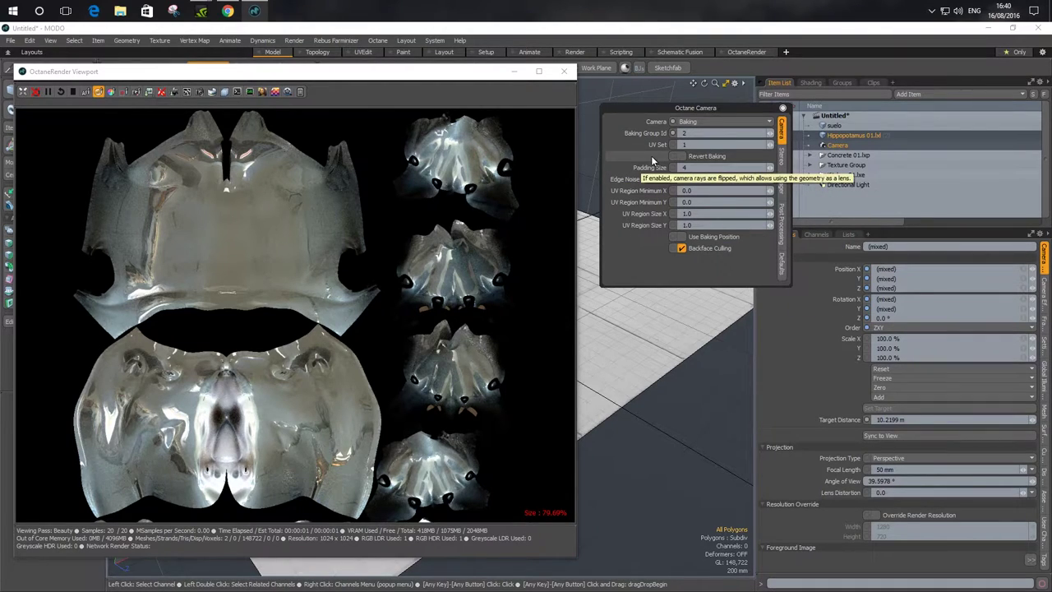
Save the baked hippopotamus render as an 8-bit PNG named hipopotamo in the Escritorio folder
click(830, 138)
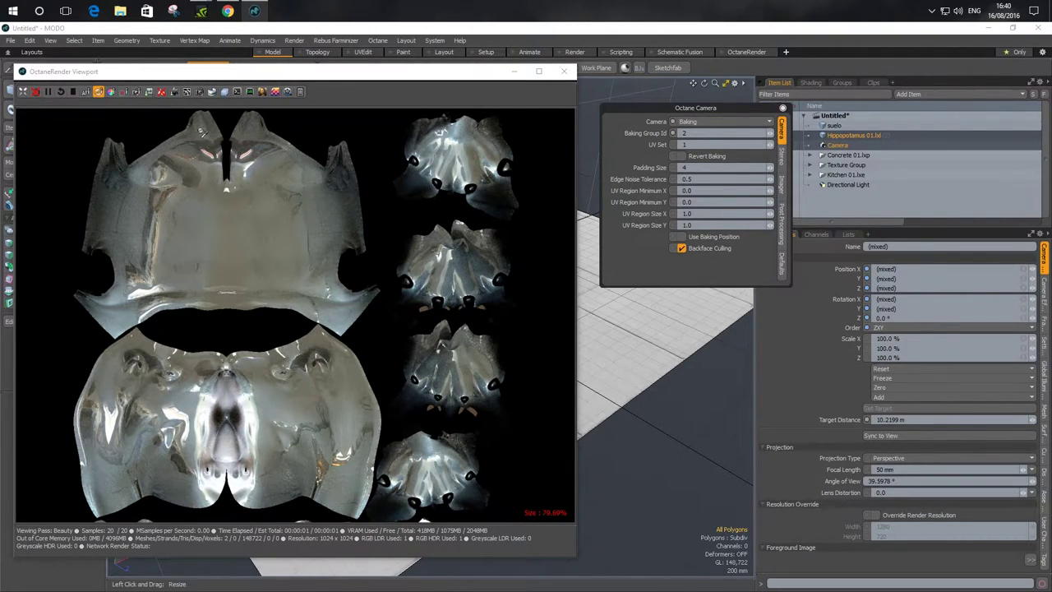
click(150, 92)
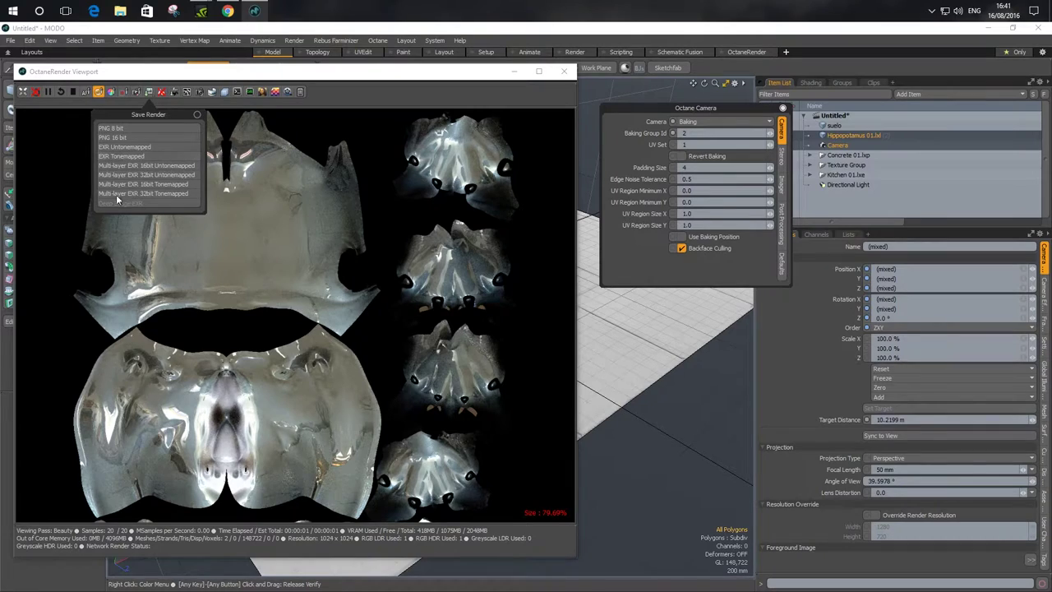
click(123, 128)
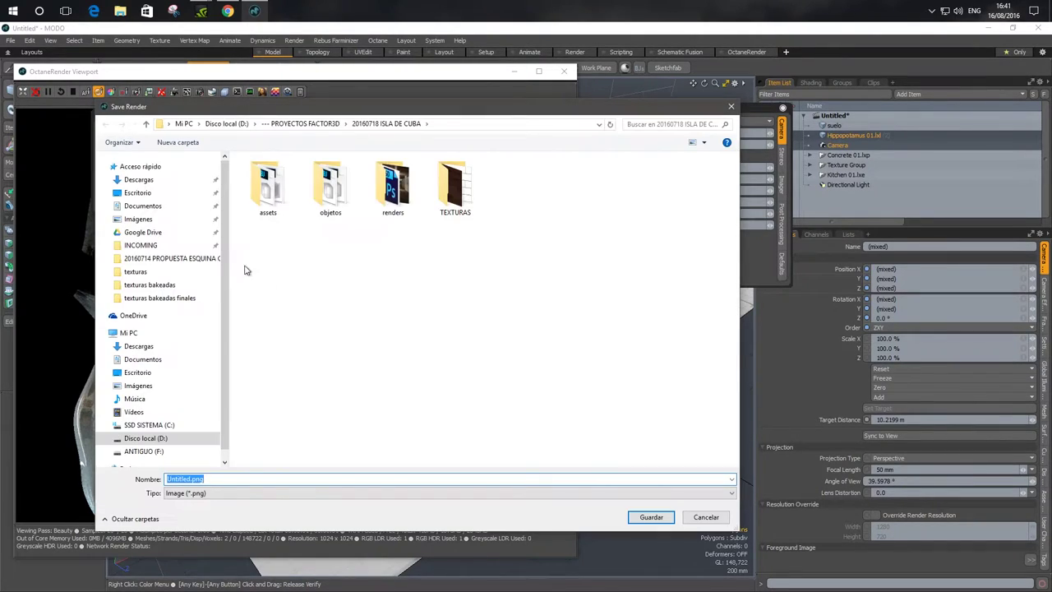
click(145, 194)
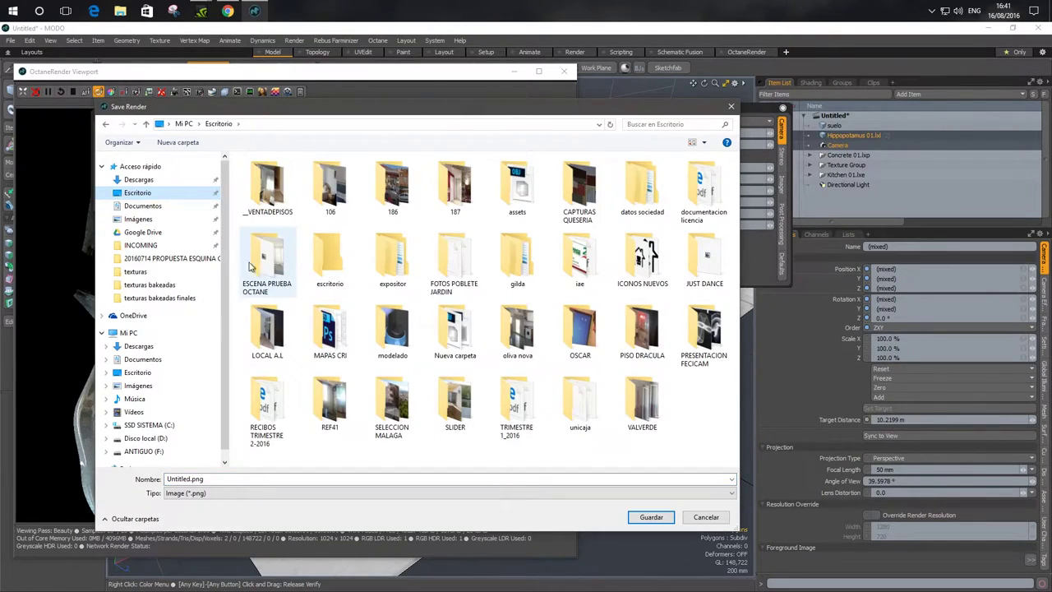
click(228, 480)
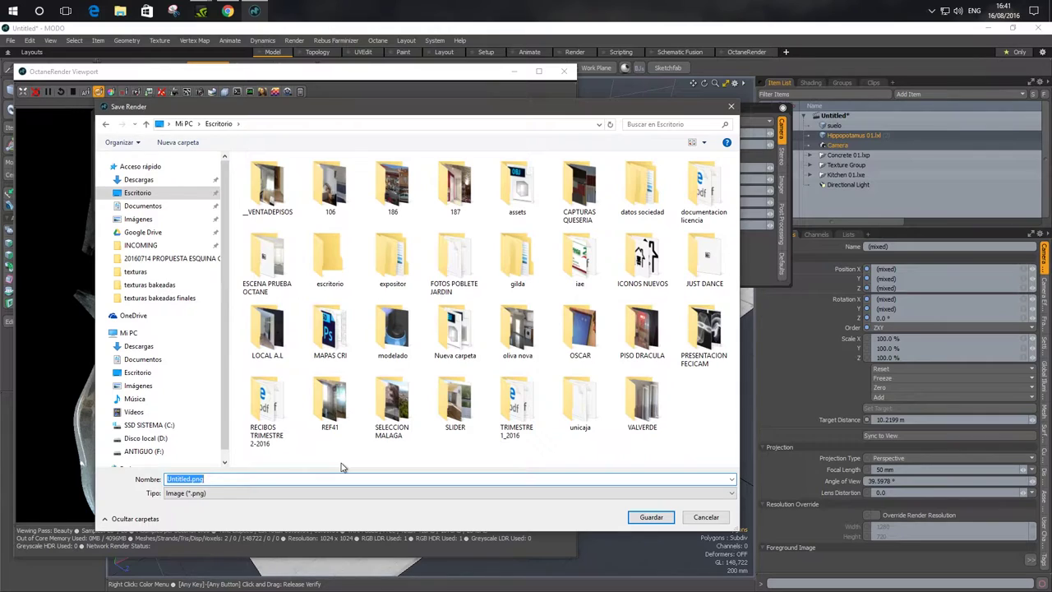
text(hipopotamo)
key(Return)
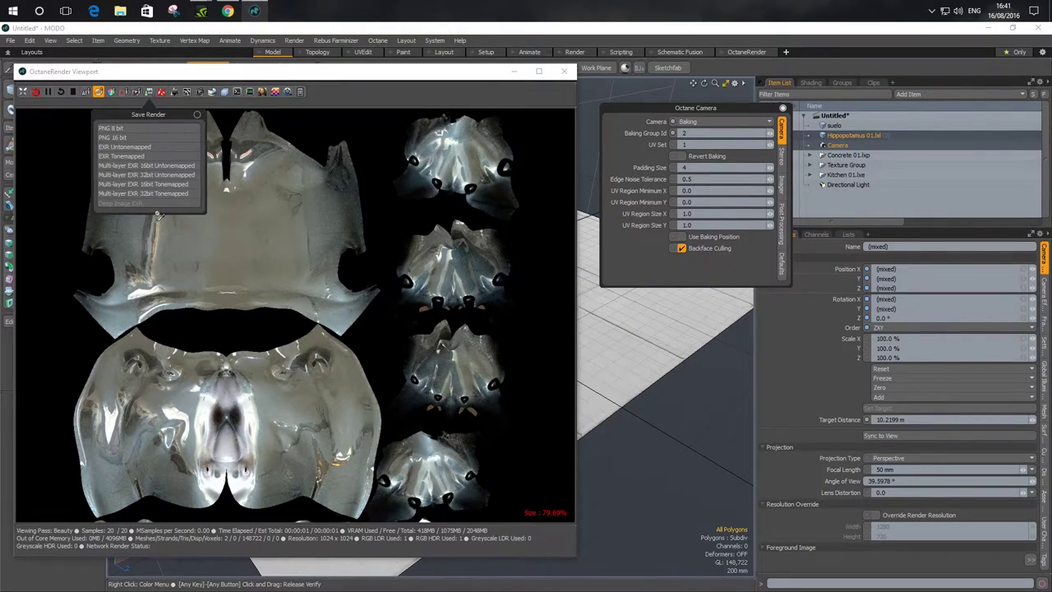
click(346, 70)
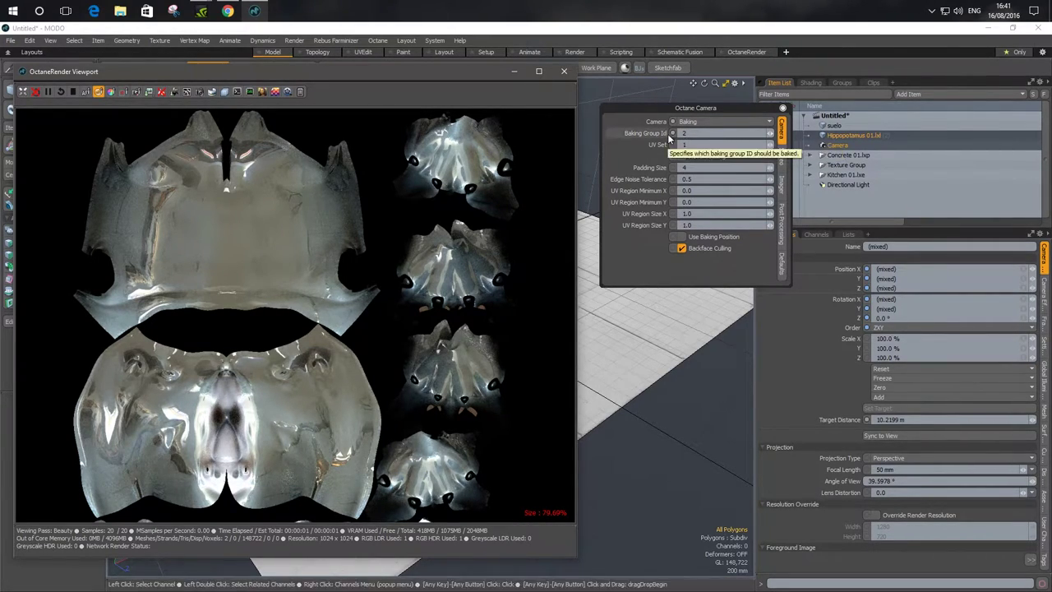
Set the camera's baking group ID to 1 and save the floor bake as an 8-bit PNG named suelo
click(770, 135)
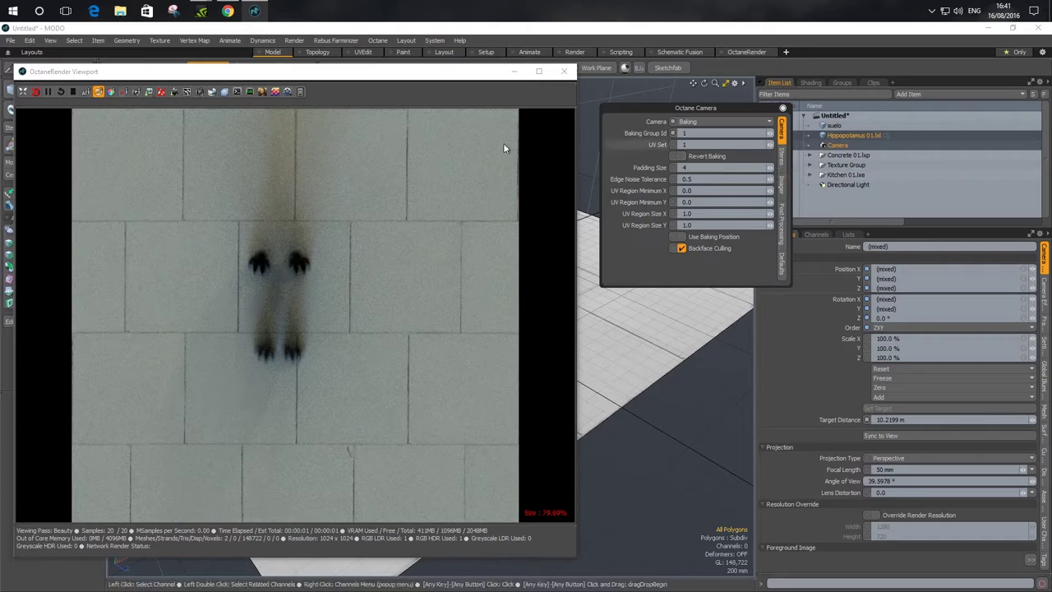
click(147, 93)
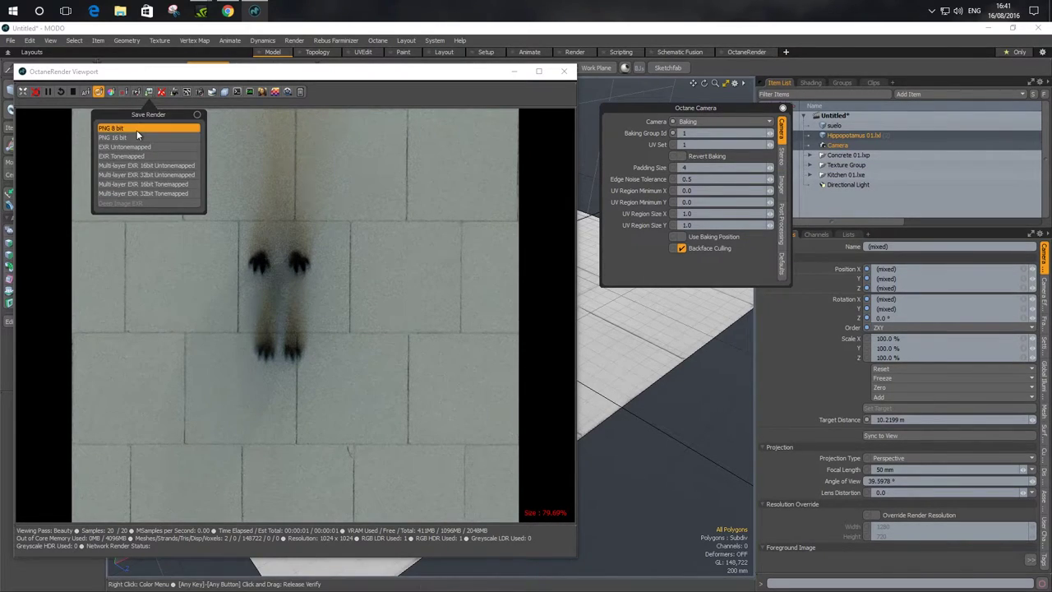
click(136, 129)
text(suelo)
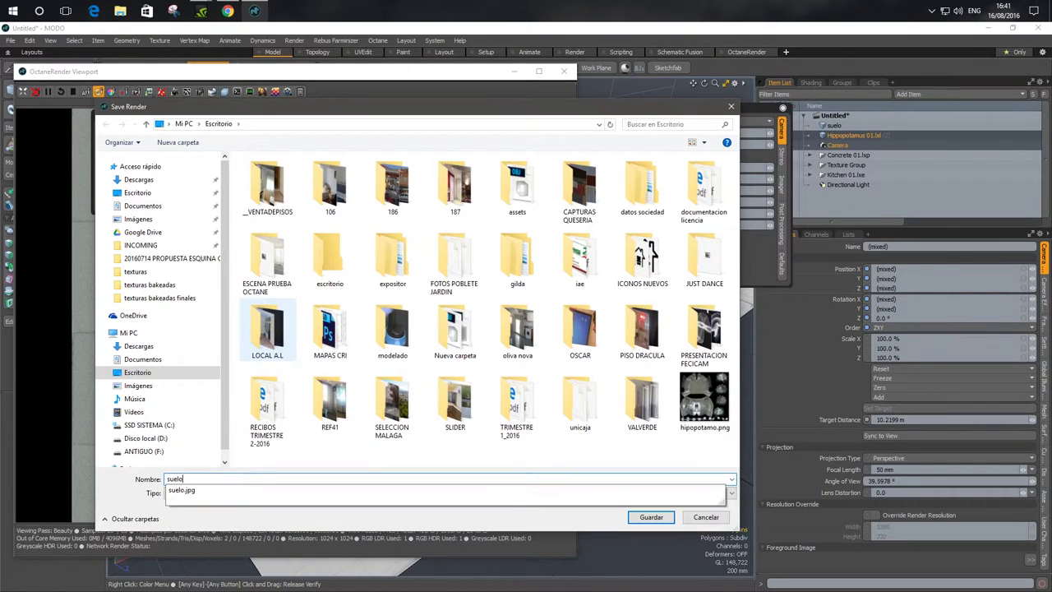
key(Return)
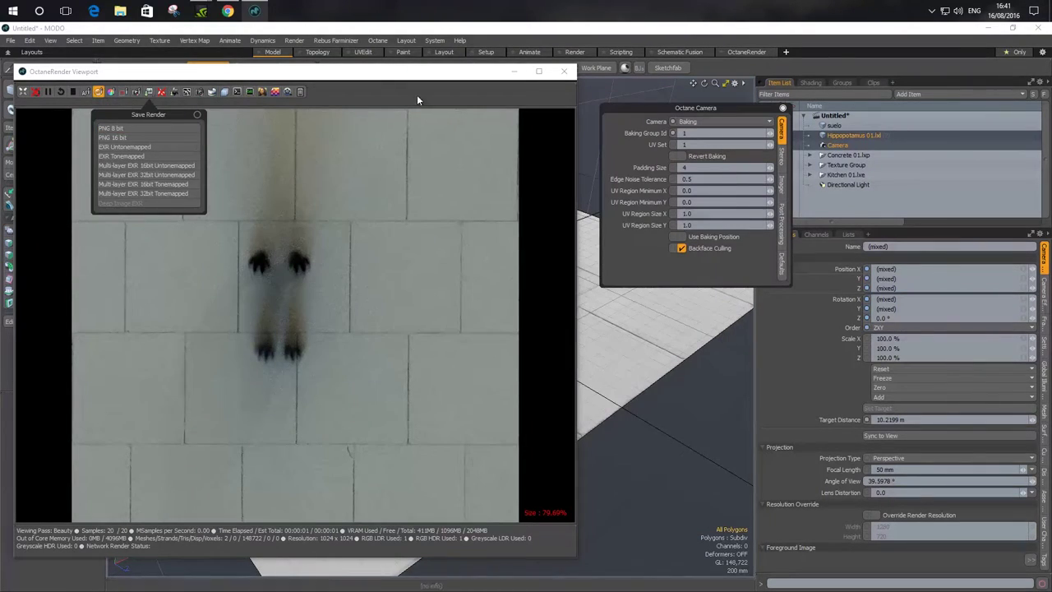
Close the OctaneRender viewport and the Octane camera settings to uncover the model
click(564, 71)
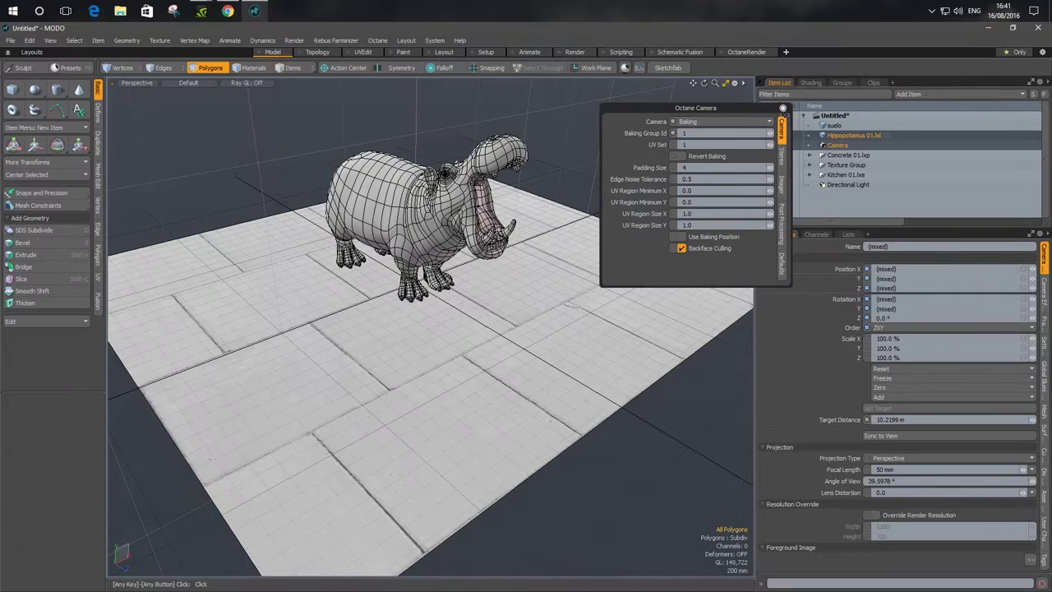
click(784, 109)
alt+drag(518, 409, 435, 485)
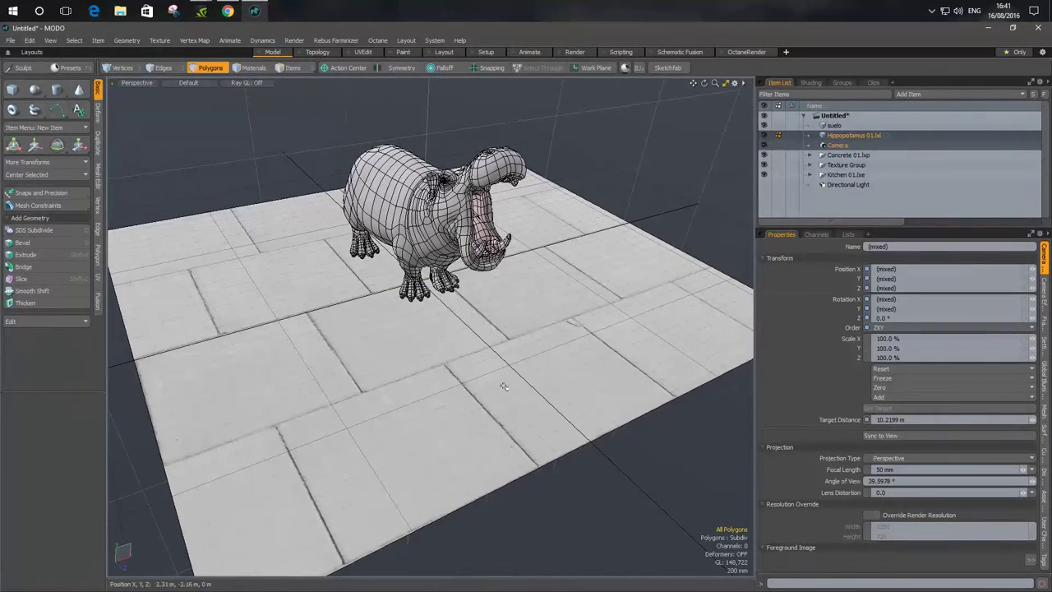
Delete the suelo and Hippopotamus 01.lxl material groups, with their textures and materials, from the shader tree
click(833, 126)
alt+drag(518, 386, 568, 394)
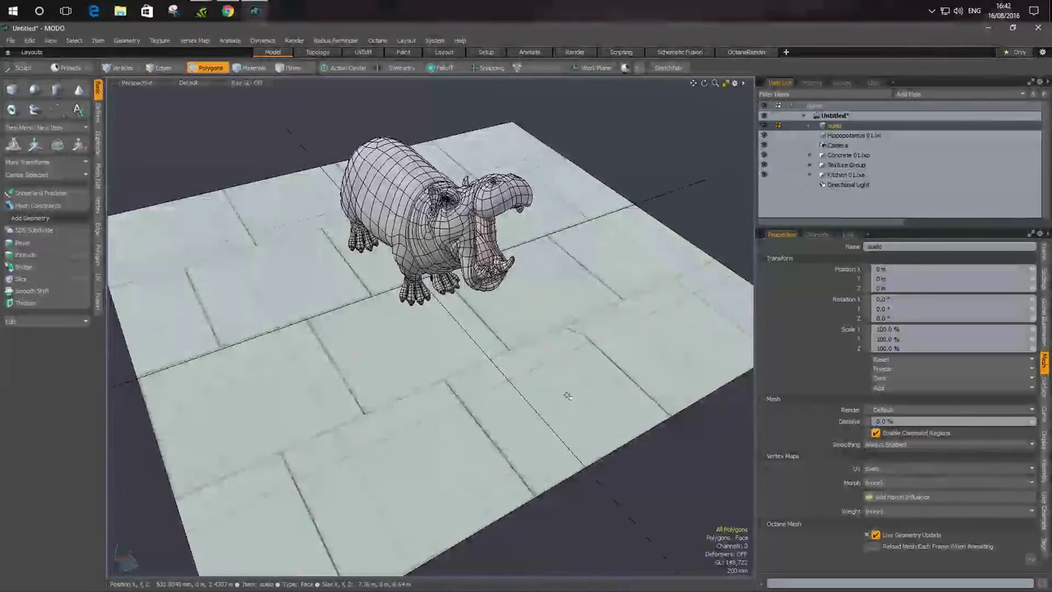
click(808, 83)
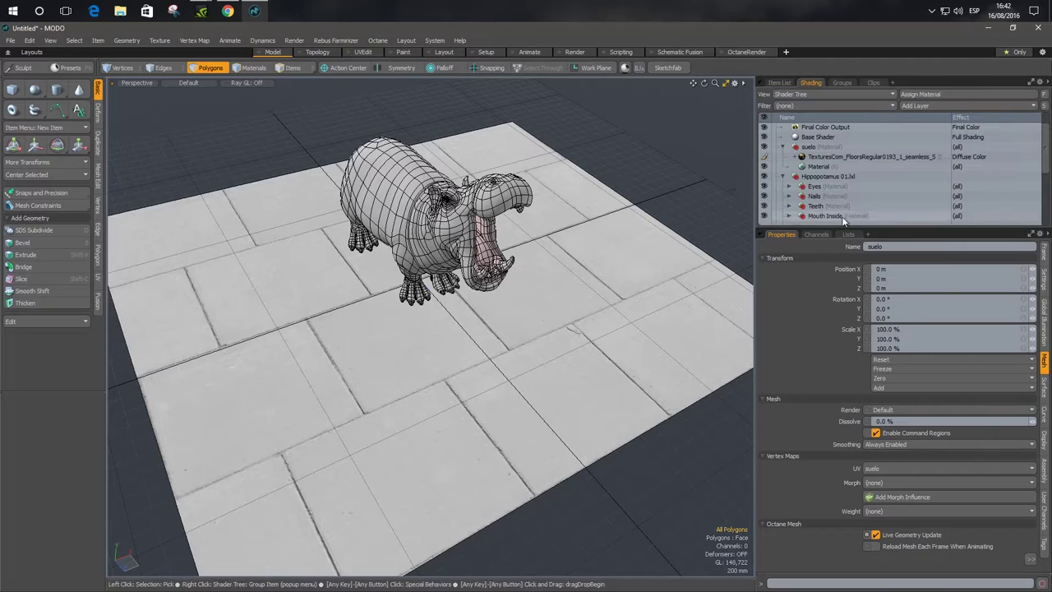
drag(888, 232, 888, 328)
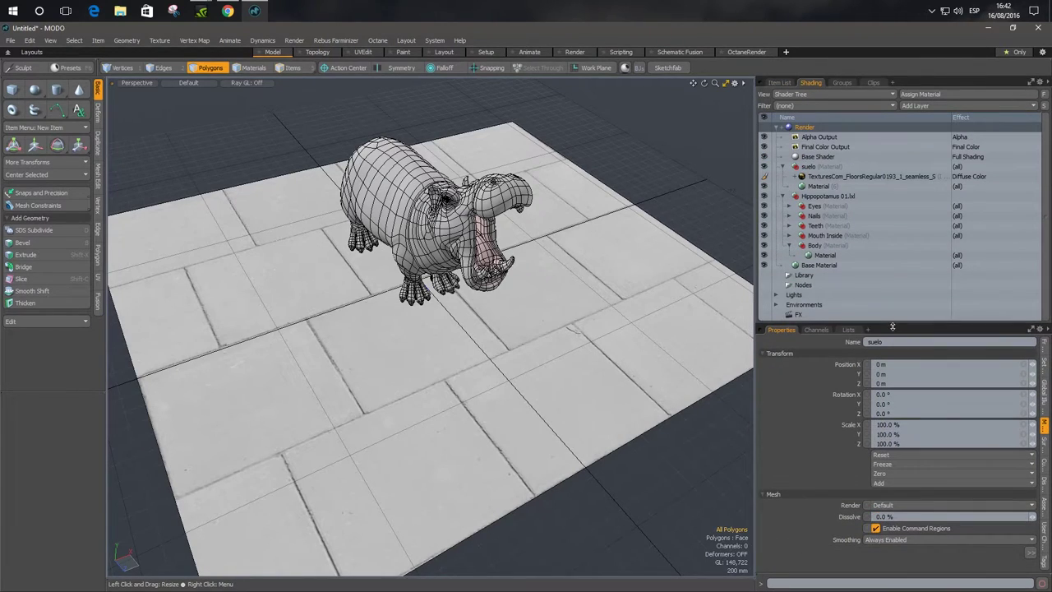
click(809, 175)
shift+click(904, 255)
key(Delete)
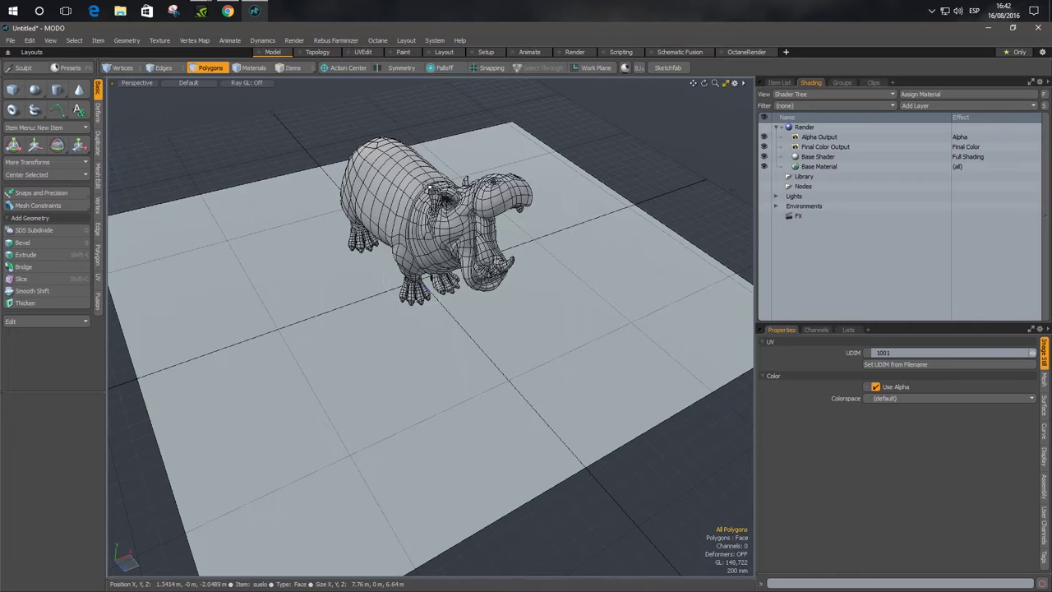
Assign a new material named suelo to the floor polygon, keeping the default color and values
click(630, 225)
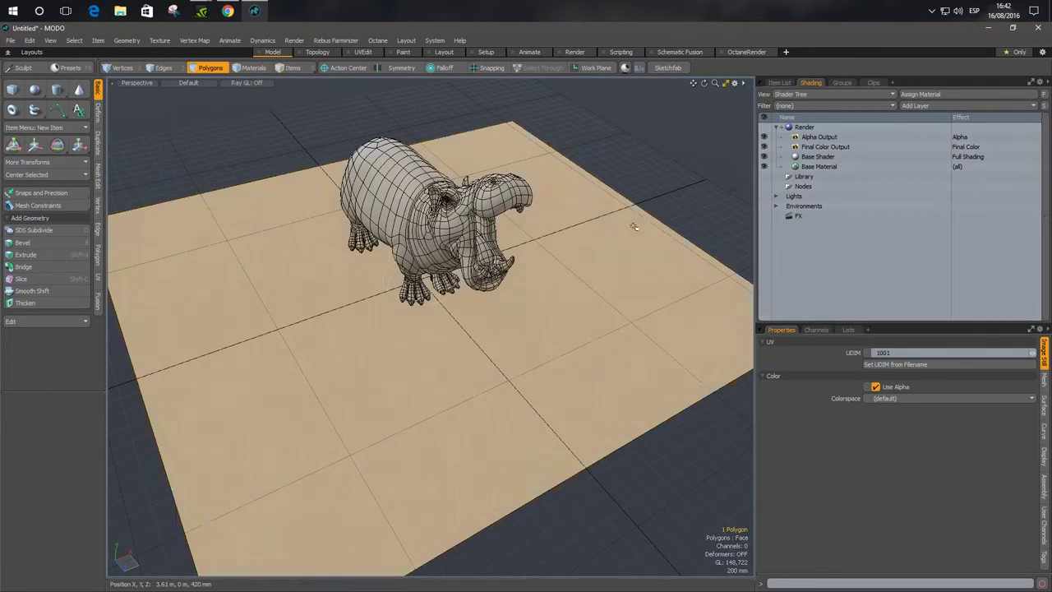
key(m)
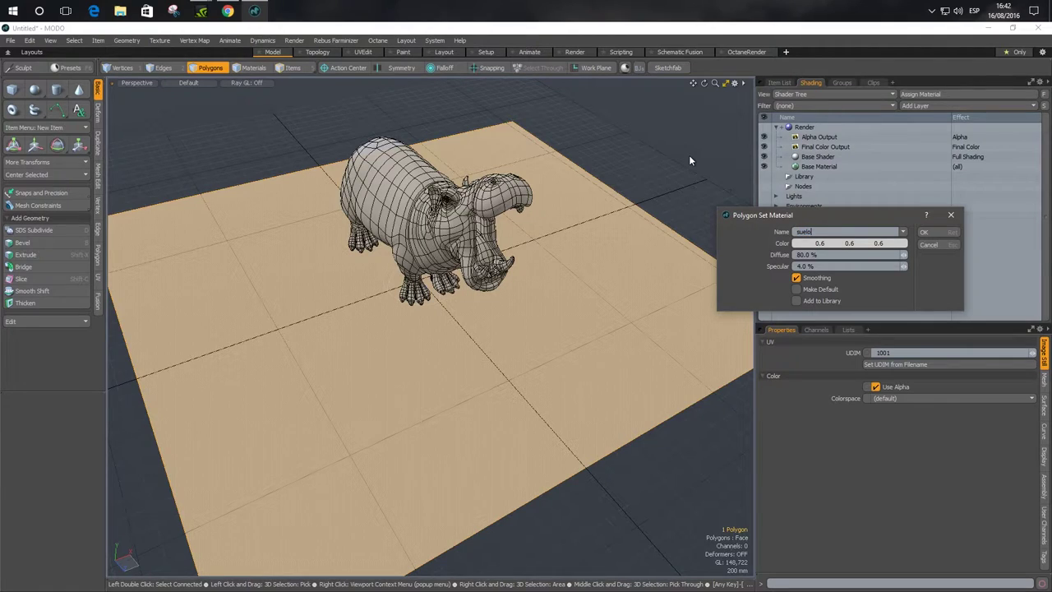
key(Return)
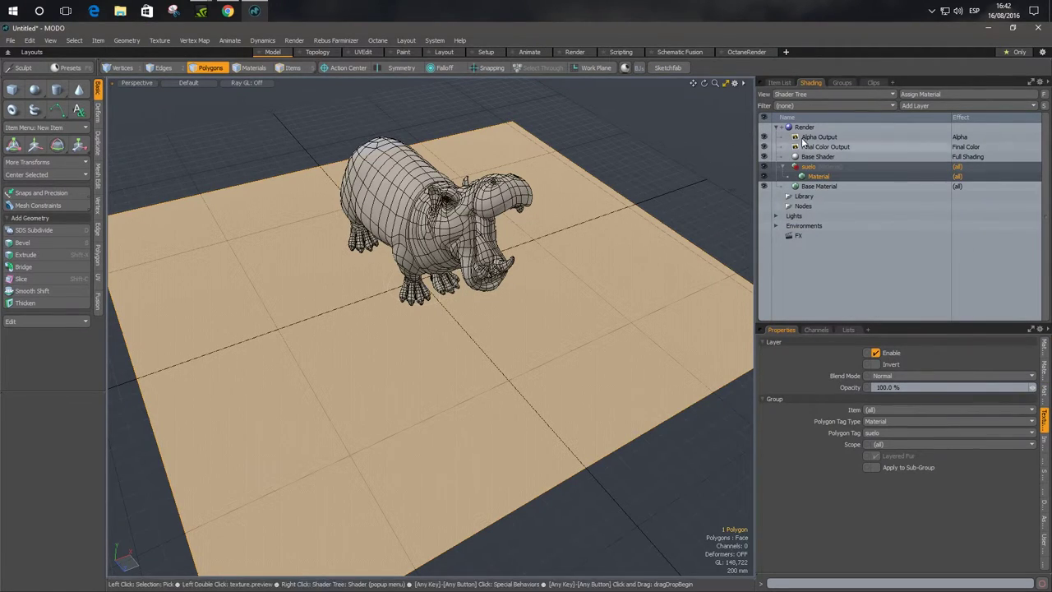
Assign a new material named hipopotamo to all polygons of the hippopotamus mesh, and clear the selection
click(781, 84)
click(860, 134)
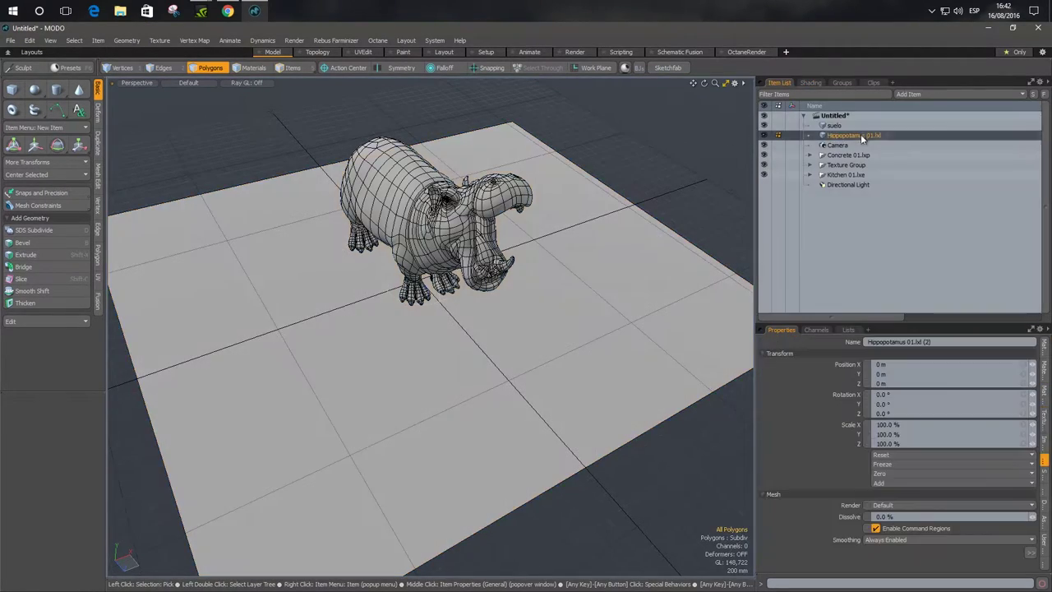
mouse_move(633, 129)
right_down()
mouse_move(348, 263)
mouse_move(246, 373)
right_up()
key(m)
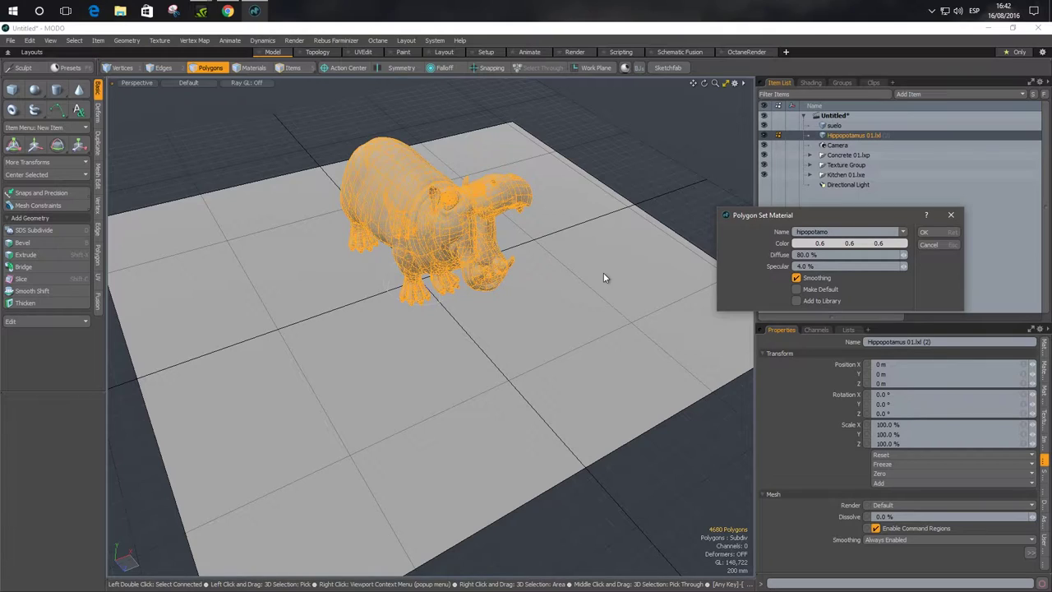
key(Return)
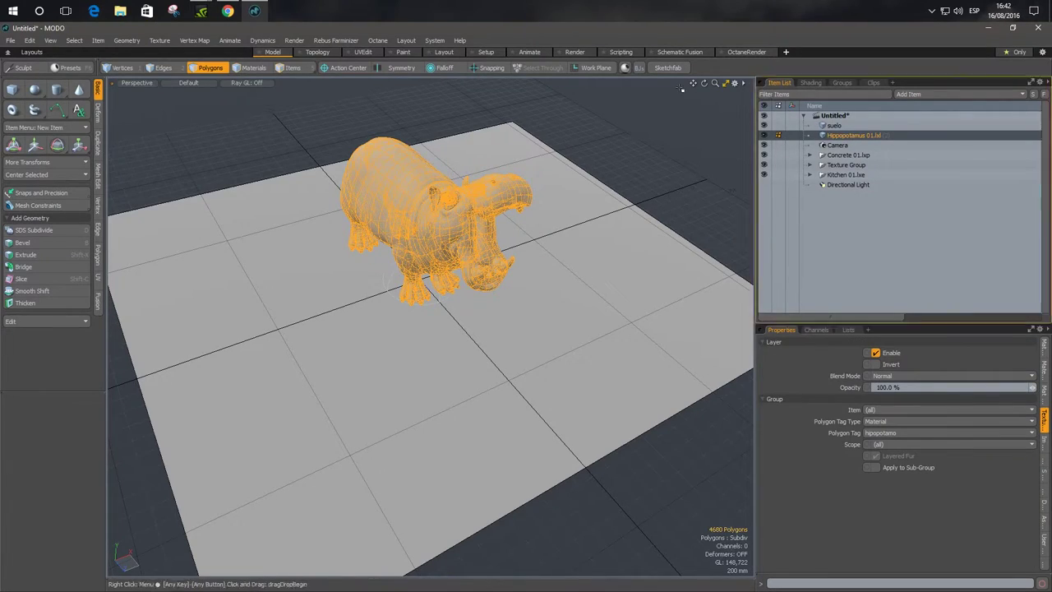
click(636, 150)
mouse_move(506, 229)
ctrl+alt+mouse_down()
mouse_move(575, 263)
mouse_move(427, 267)
ctrl+alt+mouse_up()
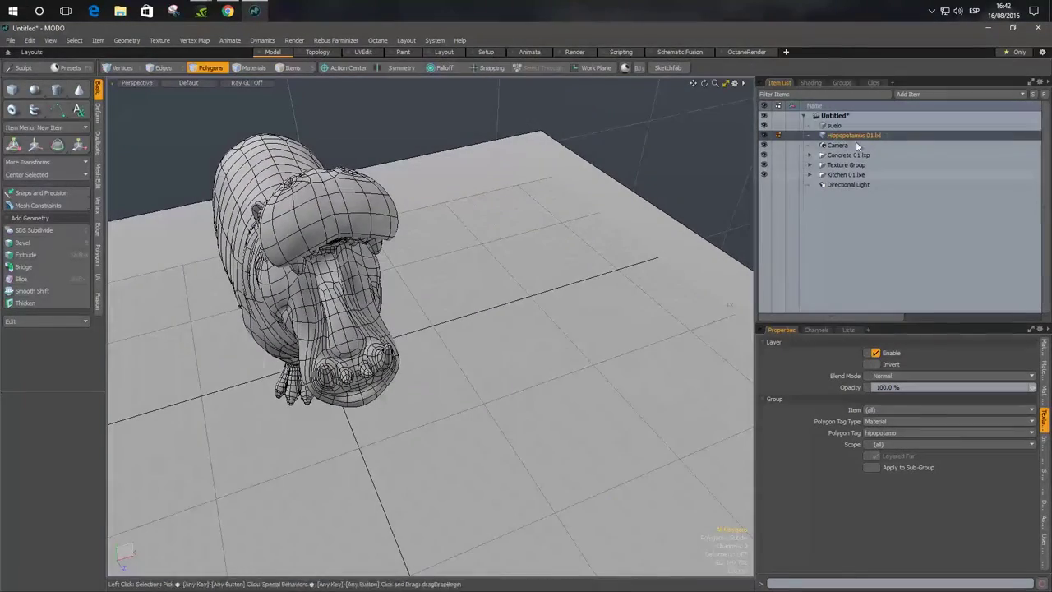
Load suelo.png from the Escritorio folder as an image layer in the suelo material group
click(811, 83)
click(790, 176)
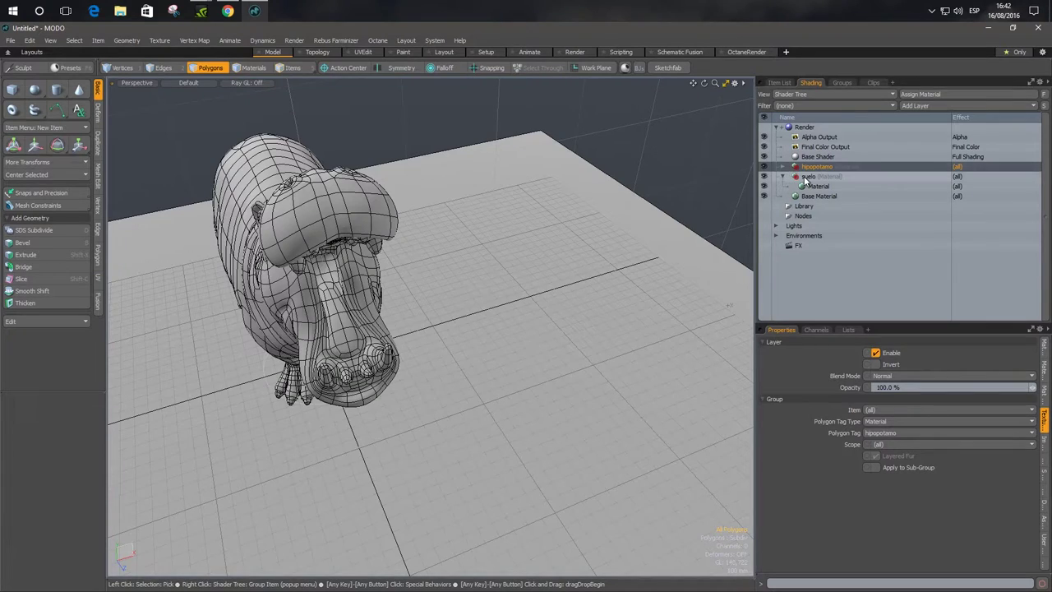
click(787, 177)
click(922, 106)
mouse_move(924, 105)
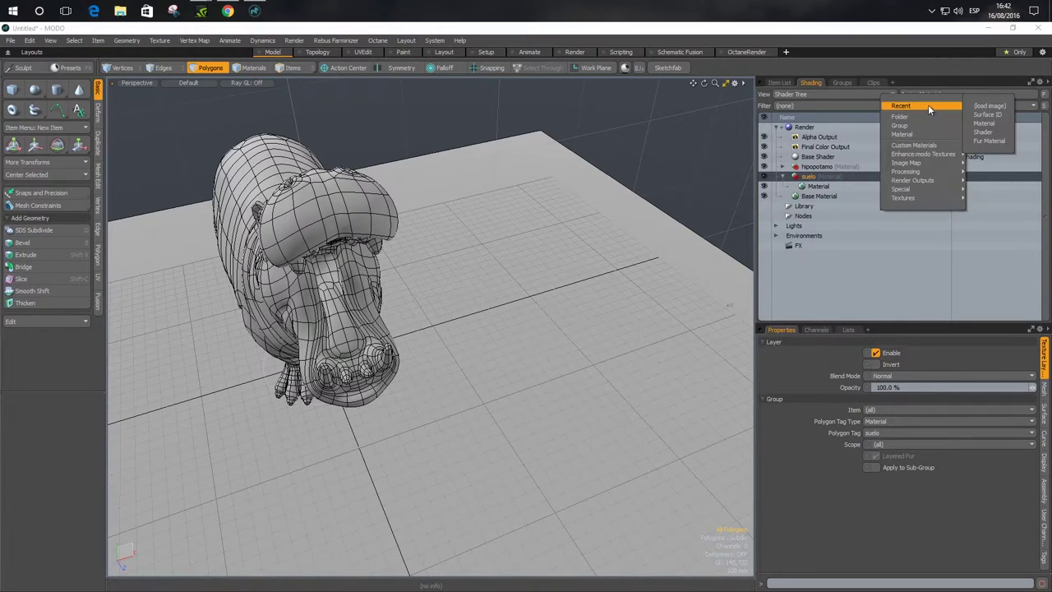
click(978, 107)
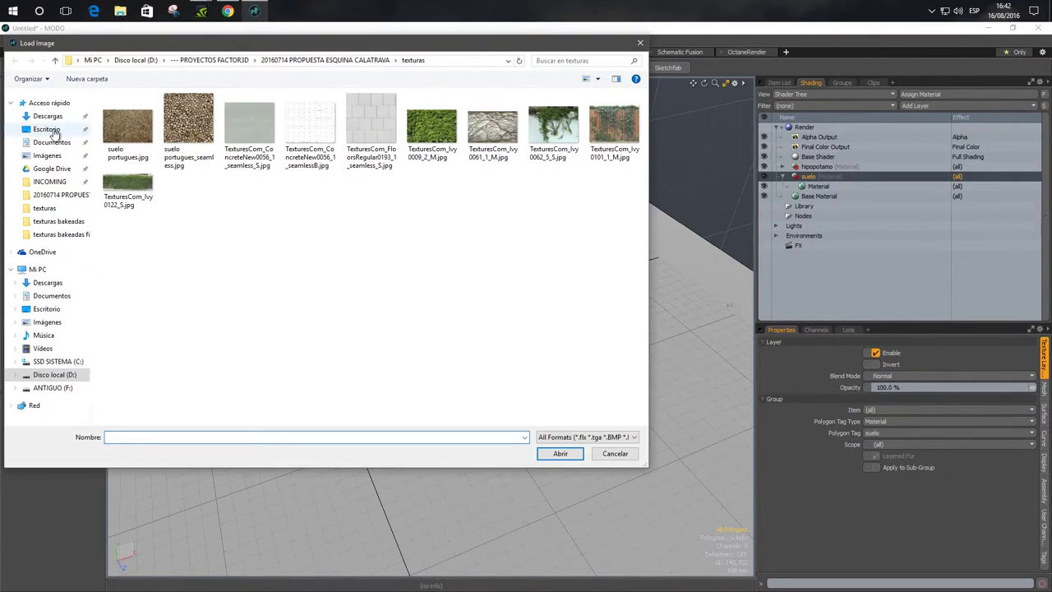
click(49, 130)
click(121, 443)
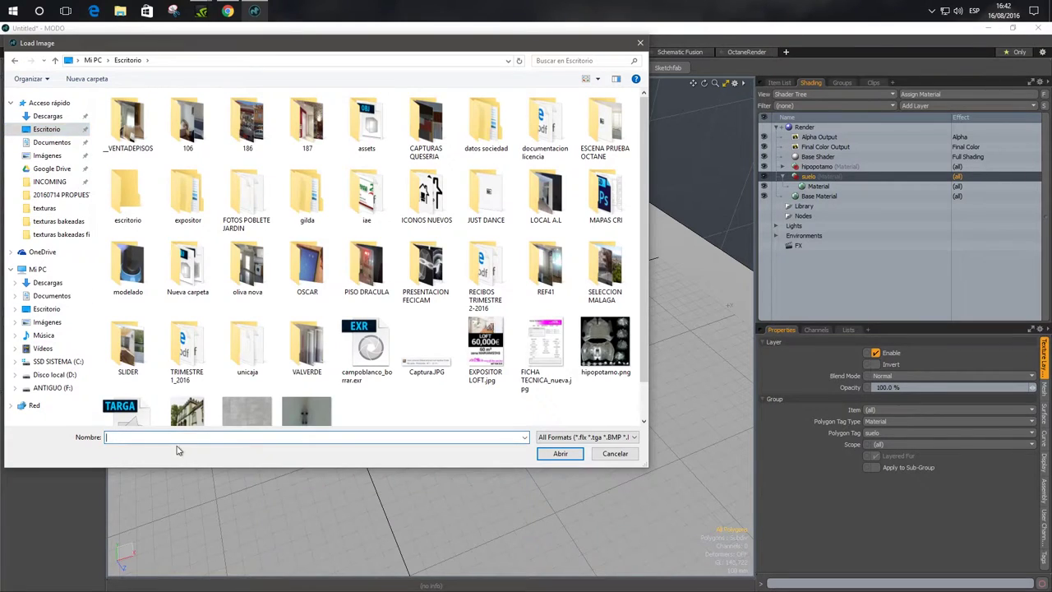
text(sue)
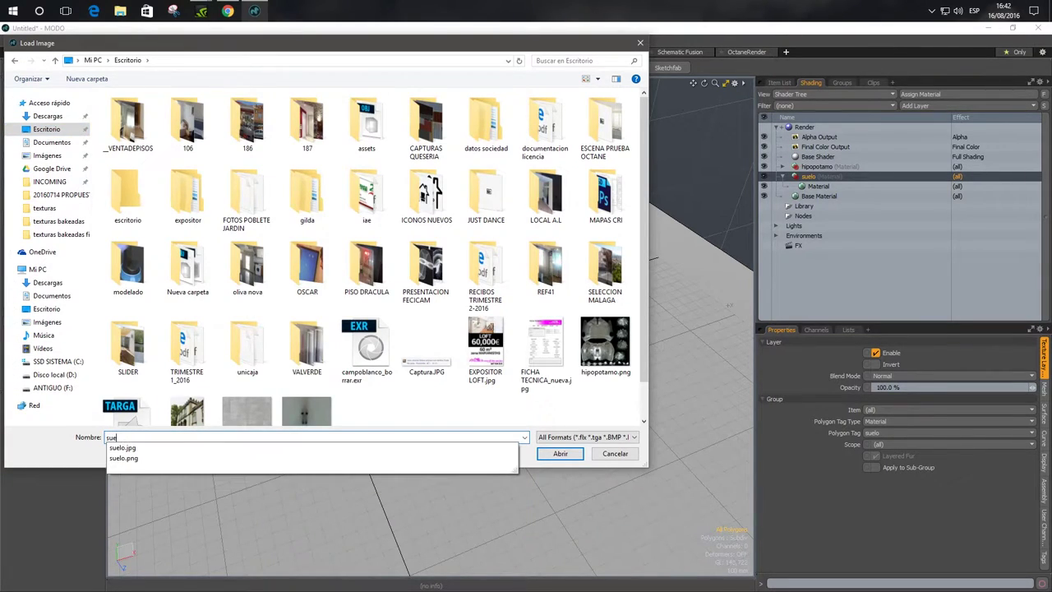
click(176, 447)
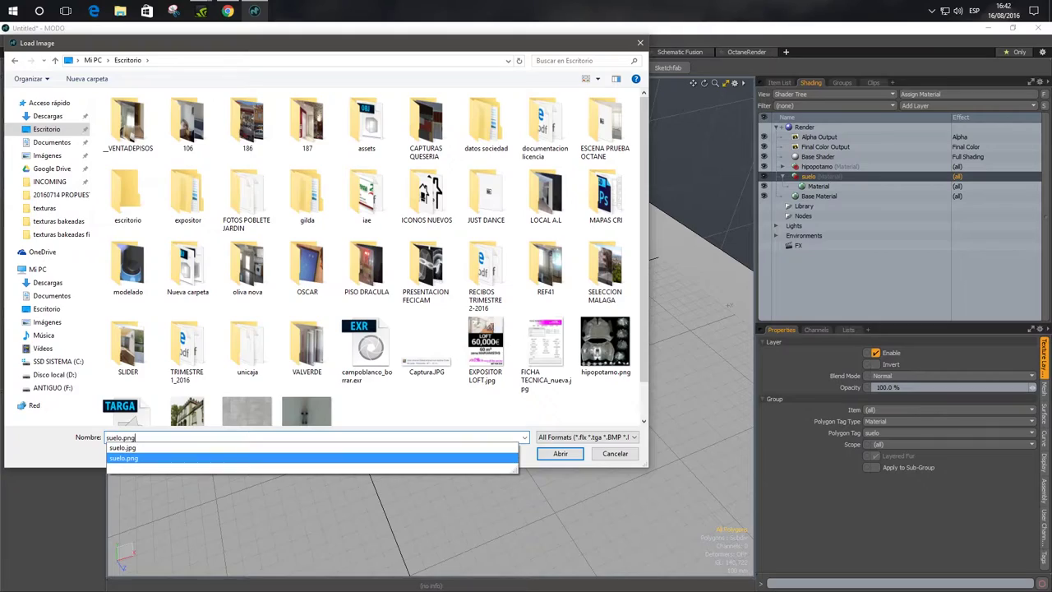
key(Return)
alt+drag(177, 447, 723, 247)
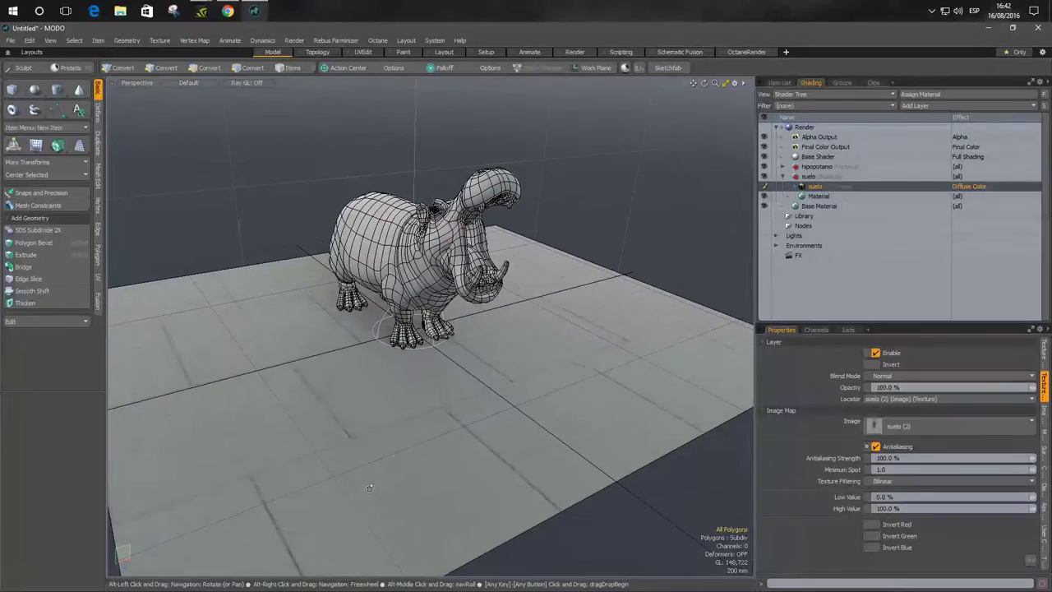
Load hipopotamo.png from the Escritorio folder as an image layer in the hipopotamo material group
click(783, 166)
click(807, 167)
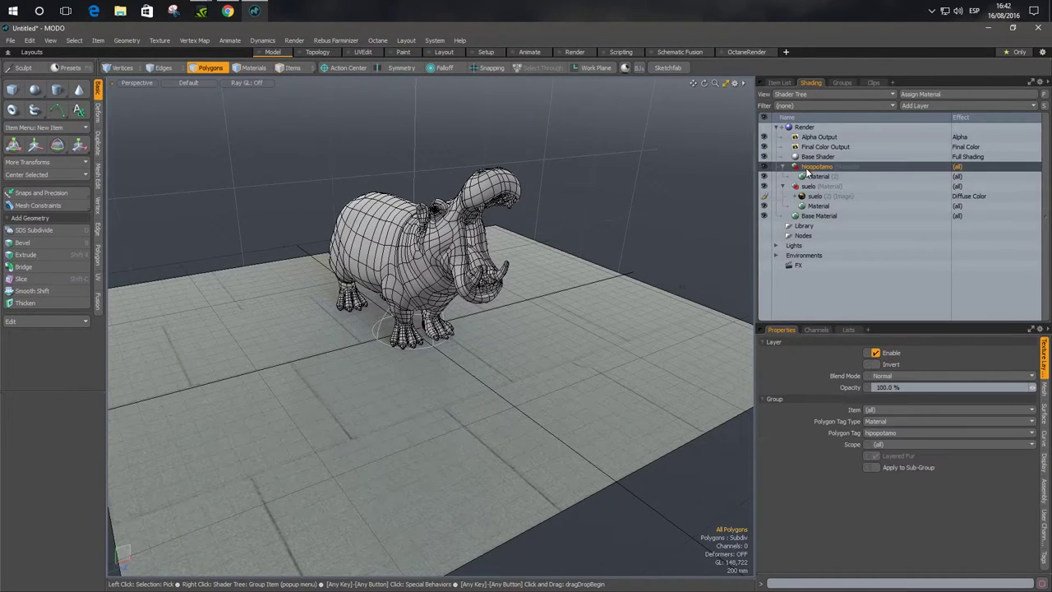
click(919, 106)
click(976, 121)
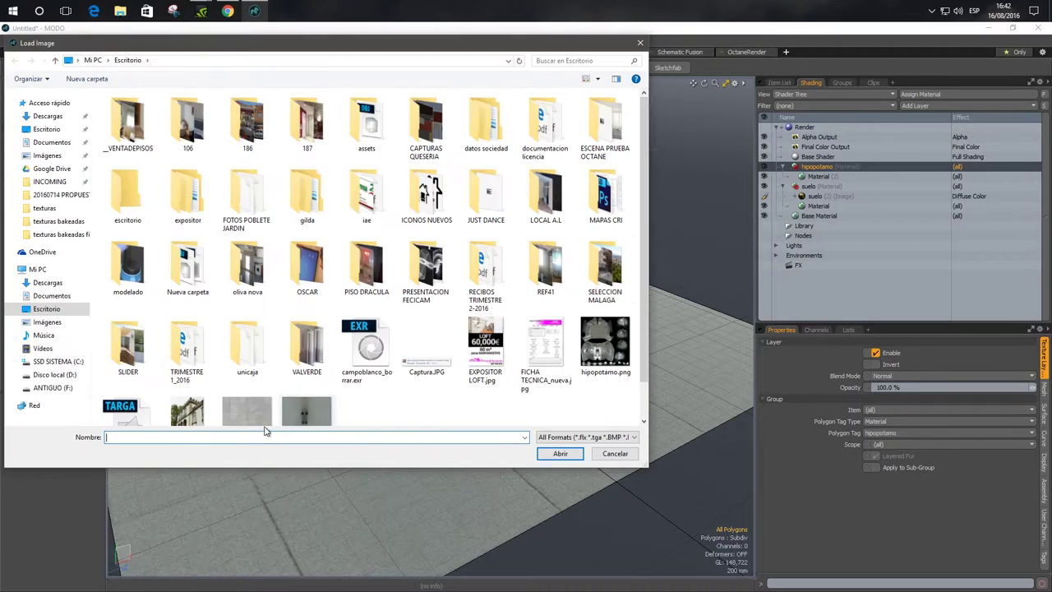
text(hi)
key(Down)
key(Return)
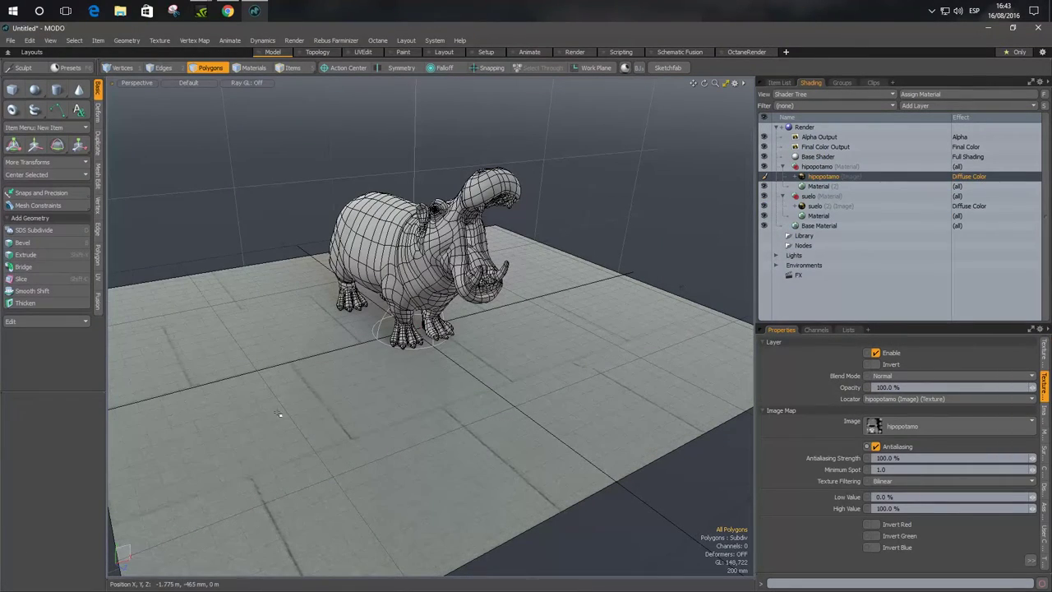
key(alt)
mouse_move(417, 391)
alt+mouse_down()
mouse_move(379, 385)
mouse_move(432, 386)
alt+mouse_up()
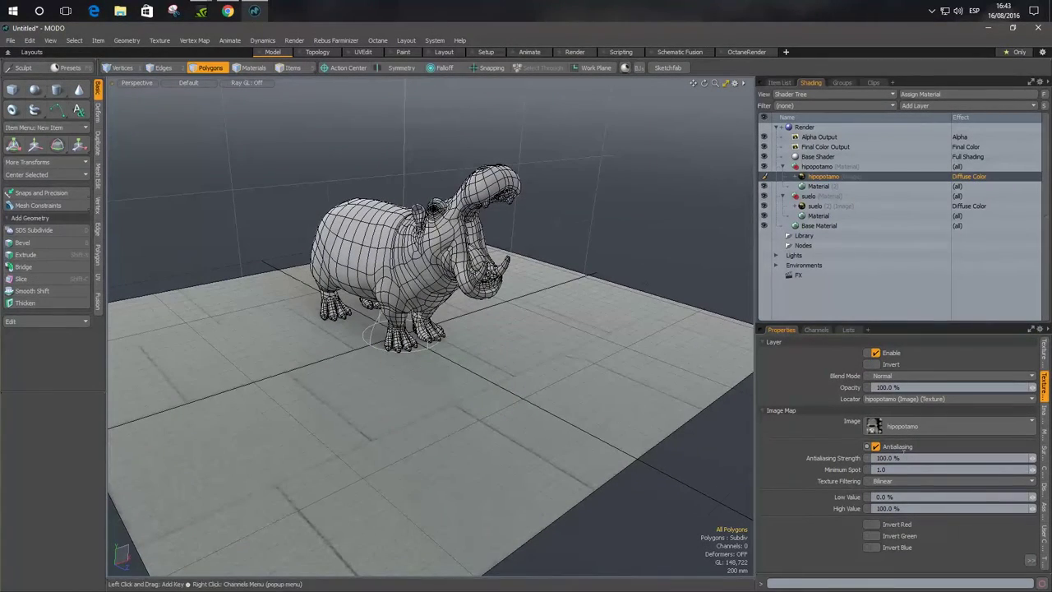
Open a render preview of the scene with the hippopotamus and the floor
click(779, 82)
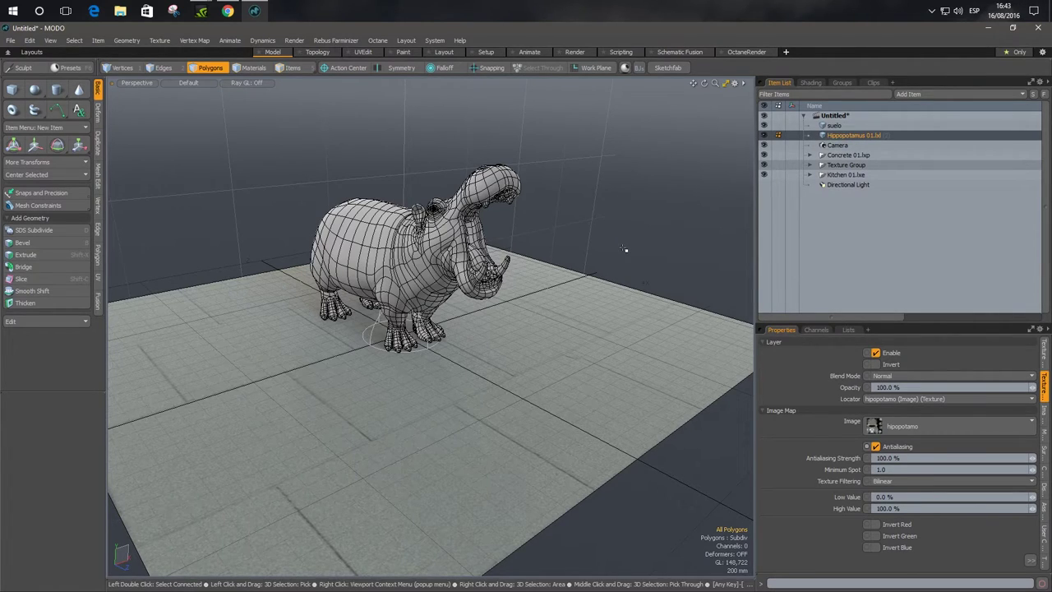
key(F8)
click(282, 316)
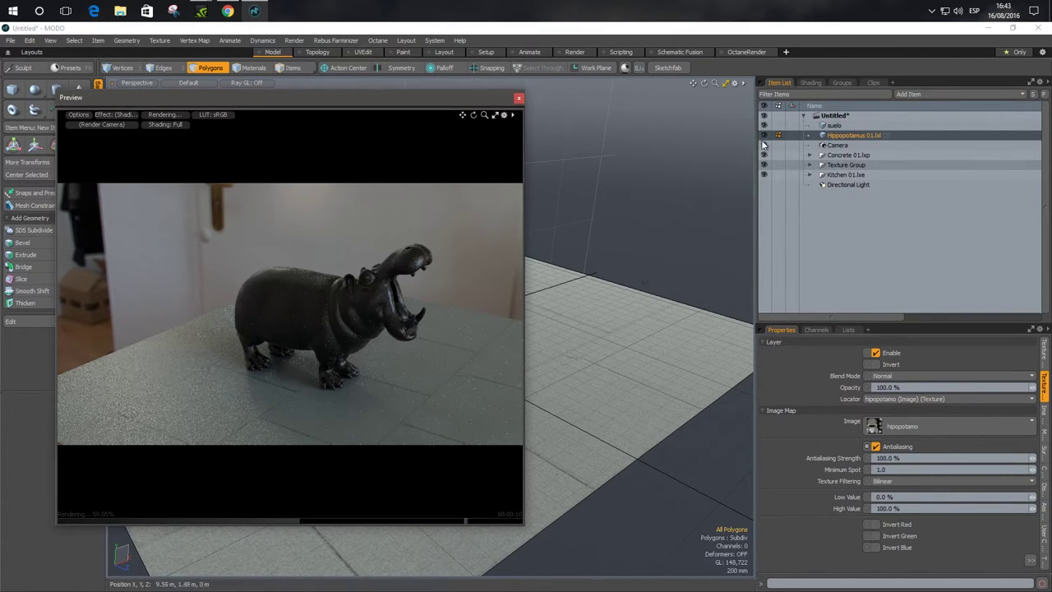
Disable indirect illumination in the scene's global illumination render settings
click(807, 85)
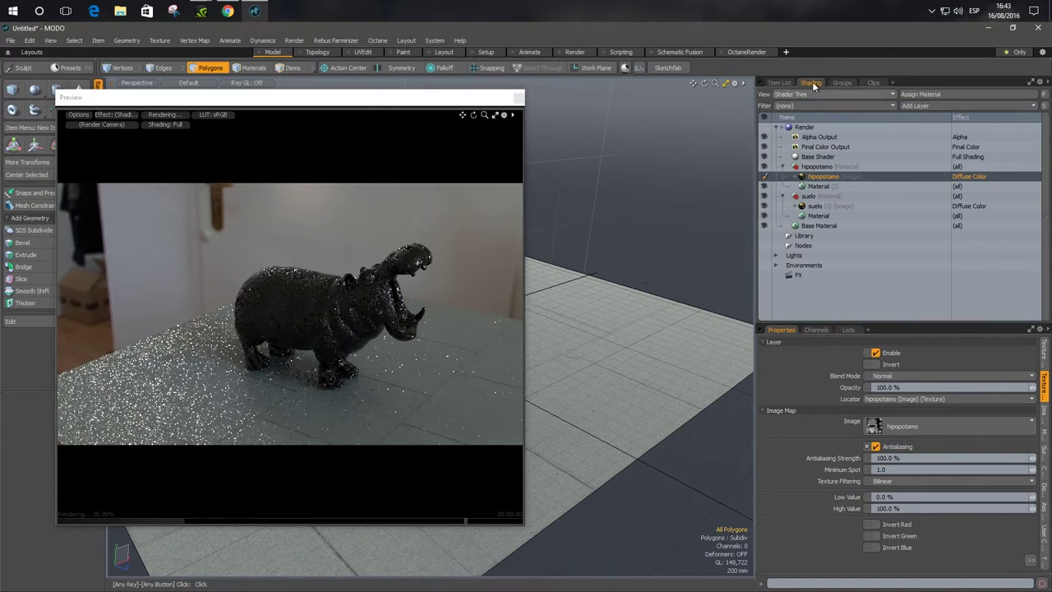
click(797, 129)
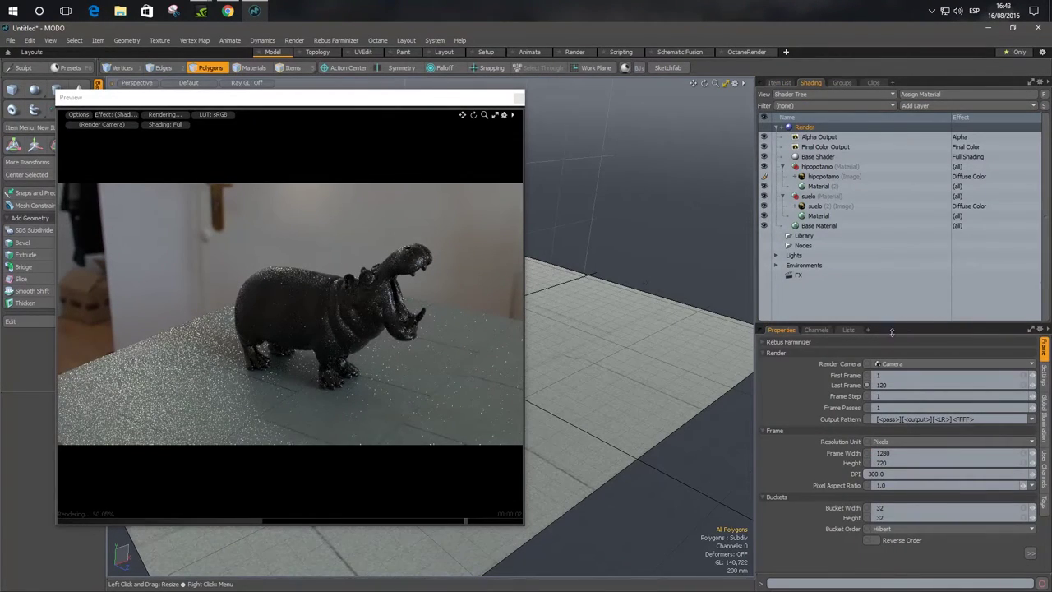
drag(834, 324, 834, 227)
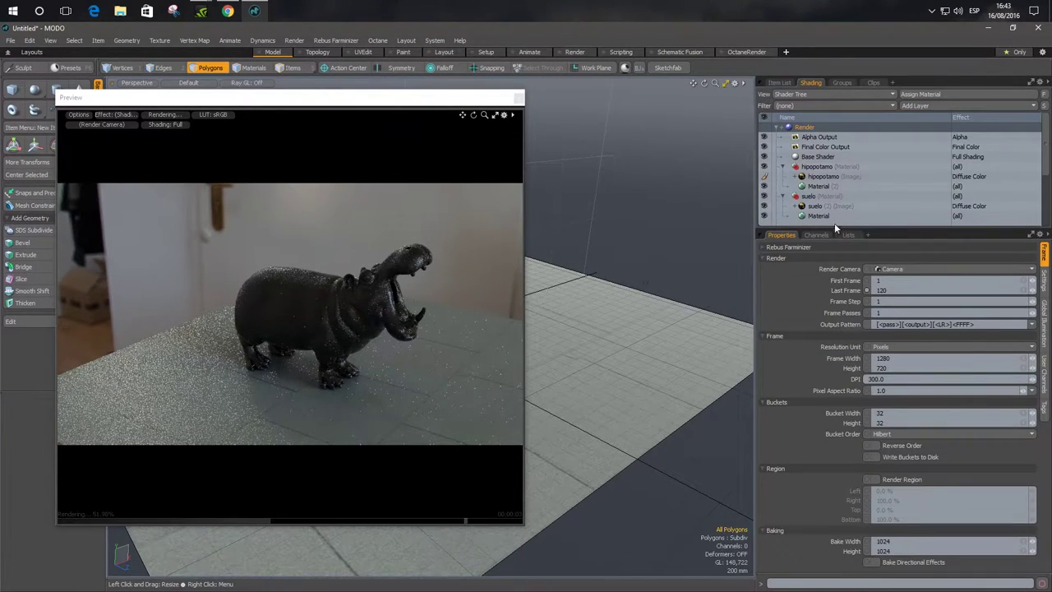
click(1046, 331)
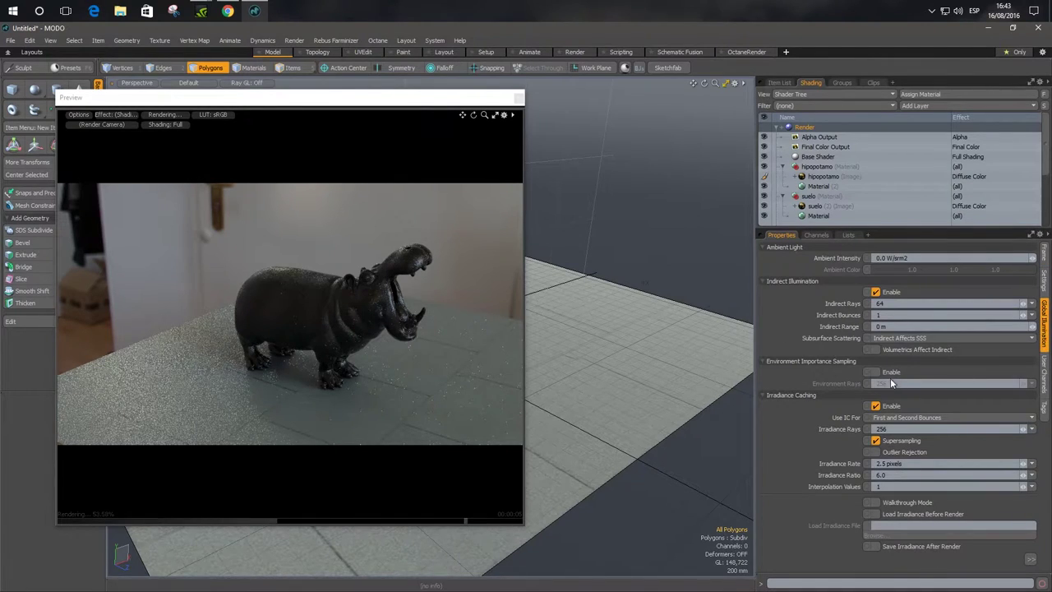
click(875, 292)
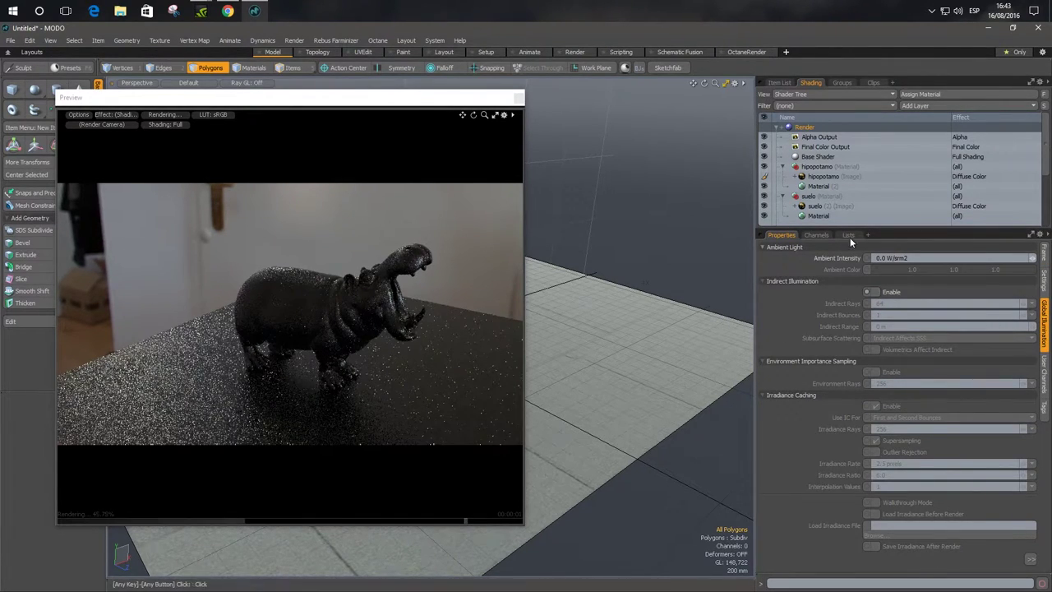
Set the environment's intensity to 0 W/srm2 and move the preview window clear of the modeling tools
drag(893, 234, 893, 283)
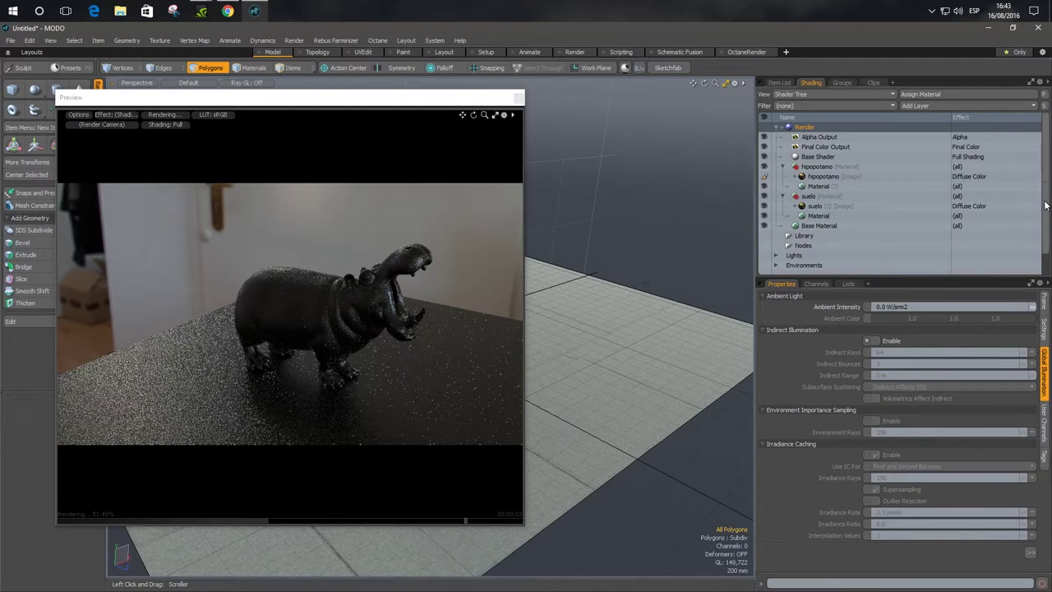
scroll(1048, 201, down, 1)
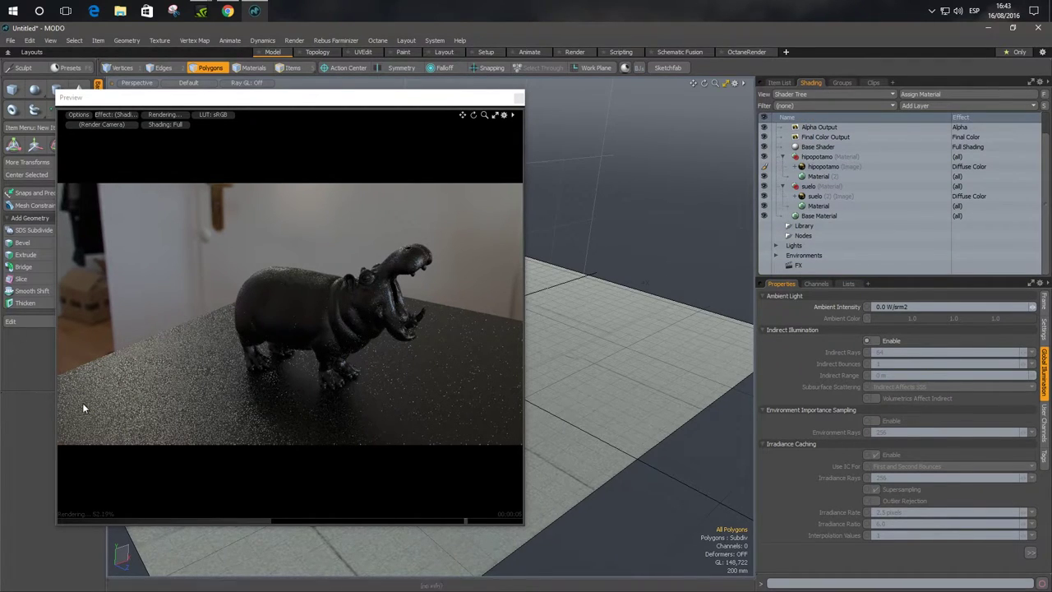
click(775, 256)
click(797, 265)
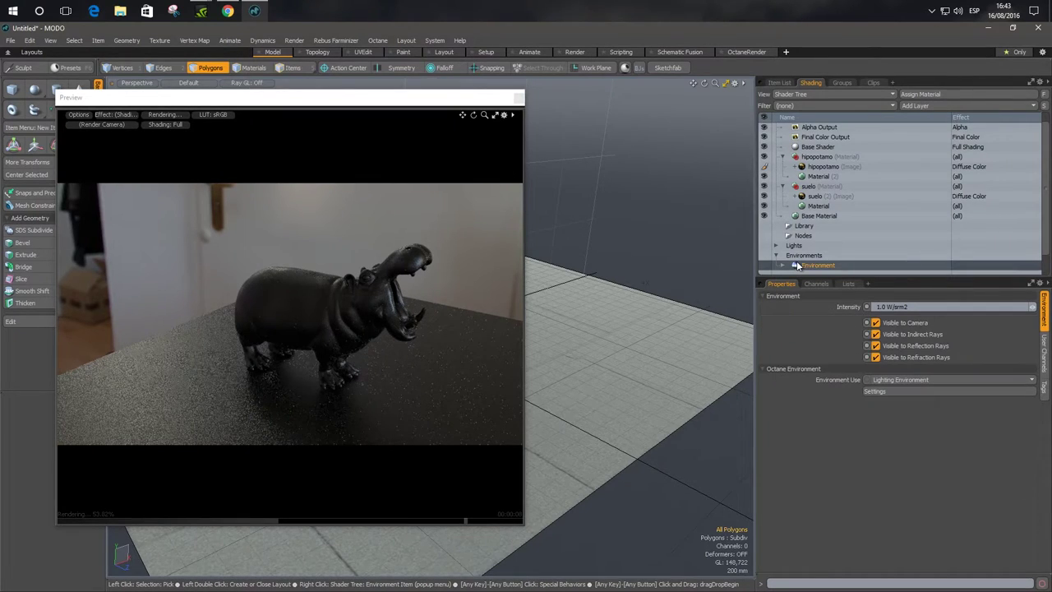
click(888, 307)
text(0)
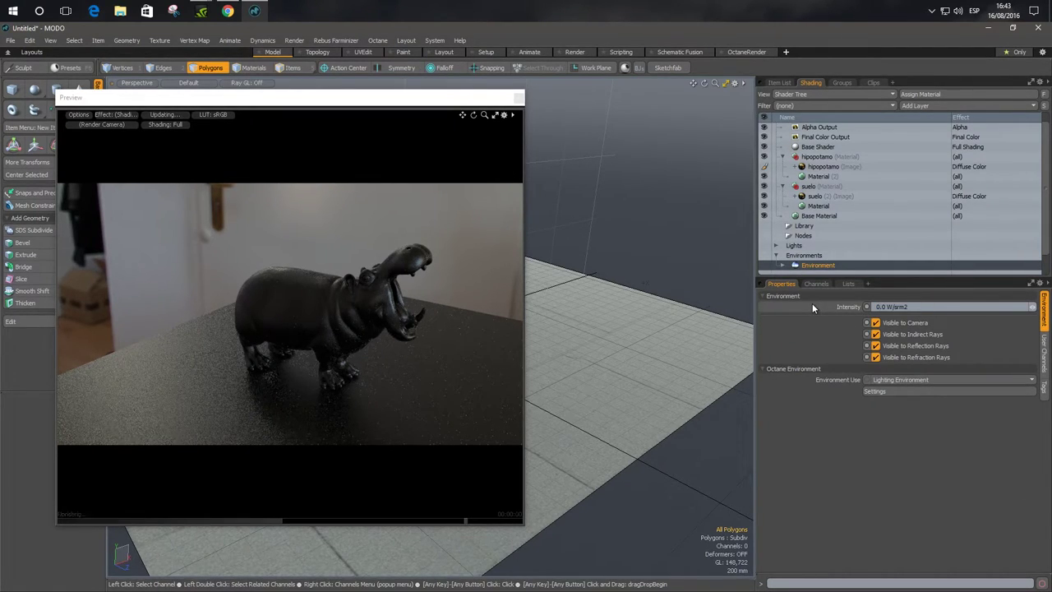
key(Return)
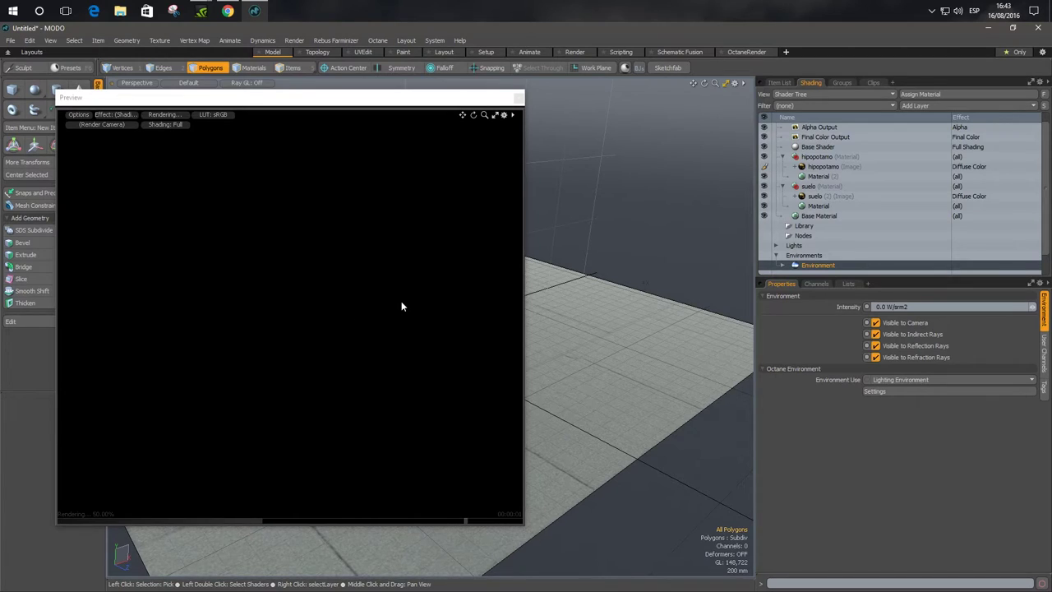
drag(295, 98, 346, 104)
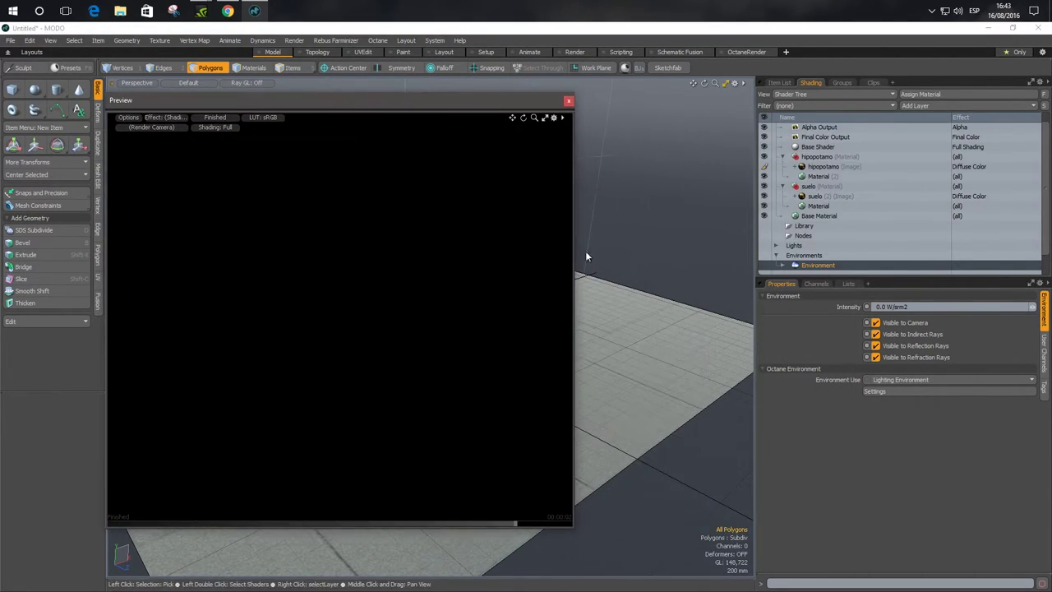
Change the effect of the suelo image layer to Luminous Color
click(814, 198)
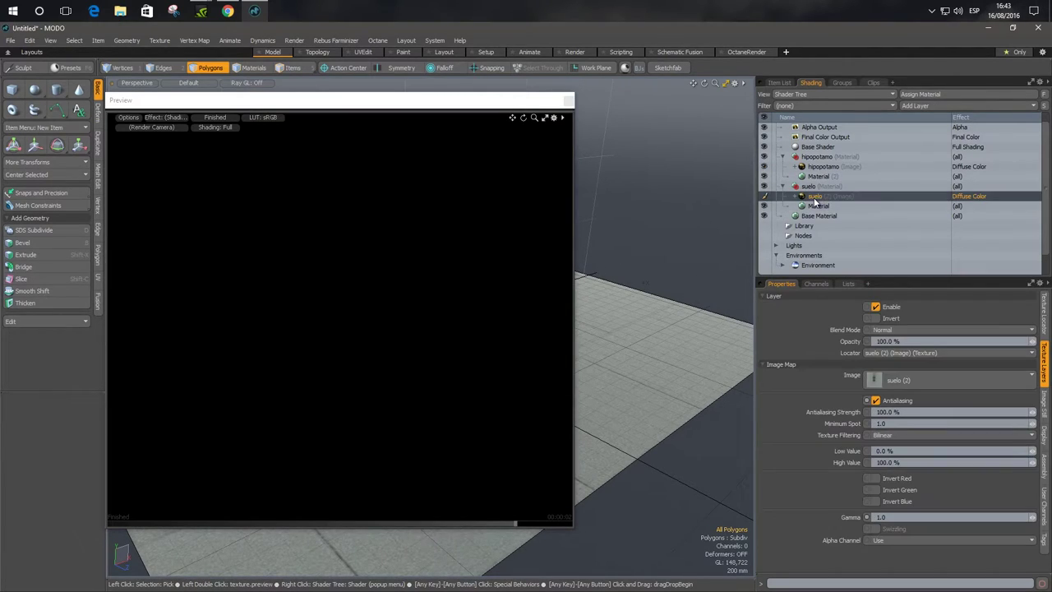
right_click(967, 202)
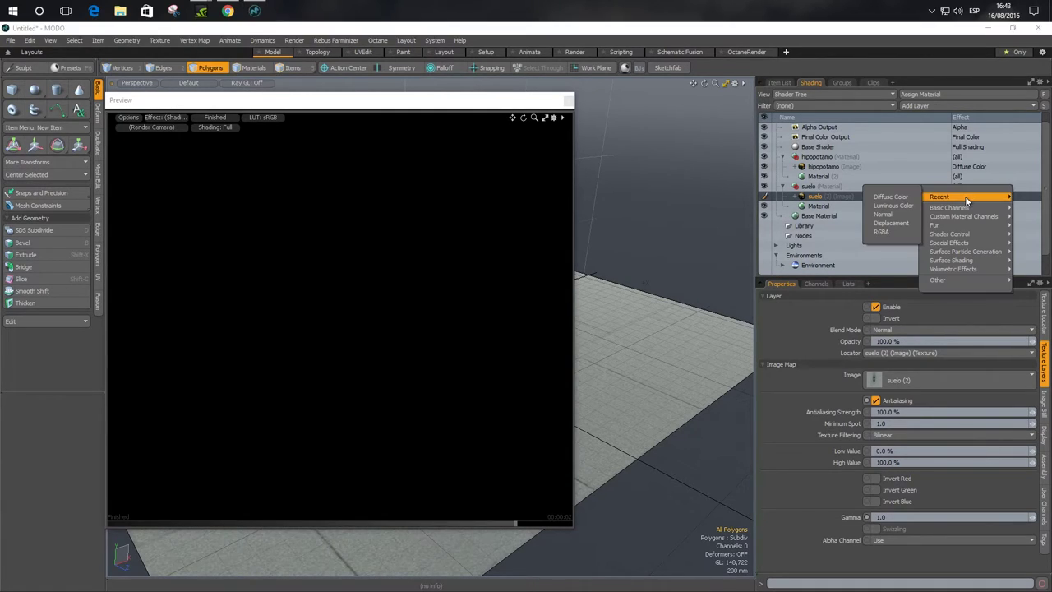
click(911, 207)
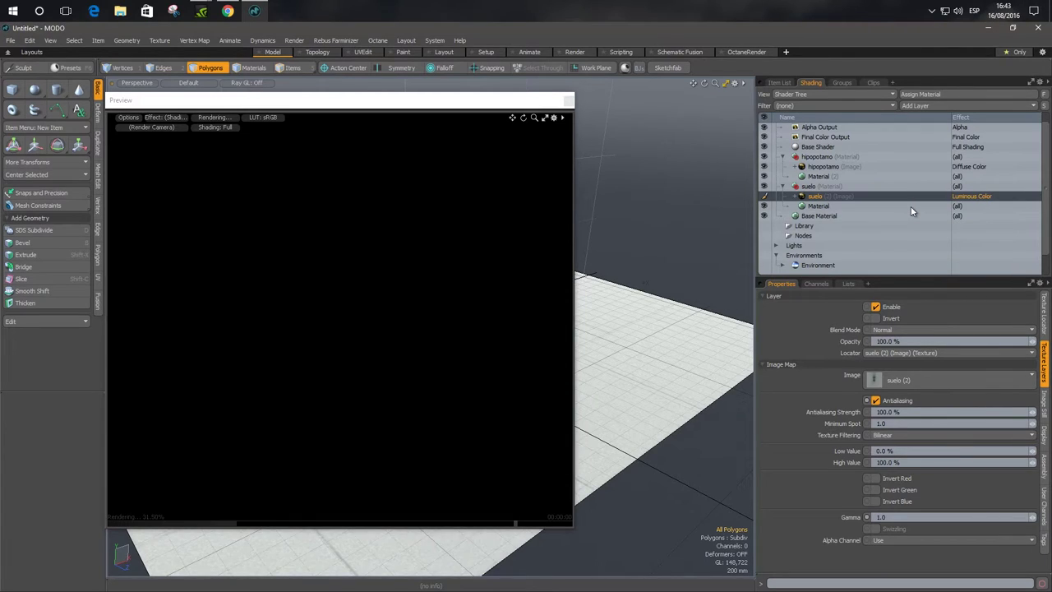
Set the luminous intensity of the suelo group's material to 1 W/srm2 and check the floor in the render preview
click(818, 207)
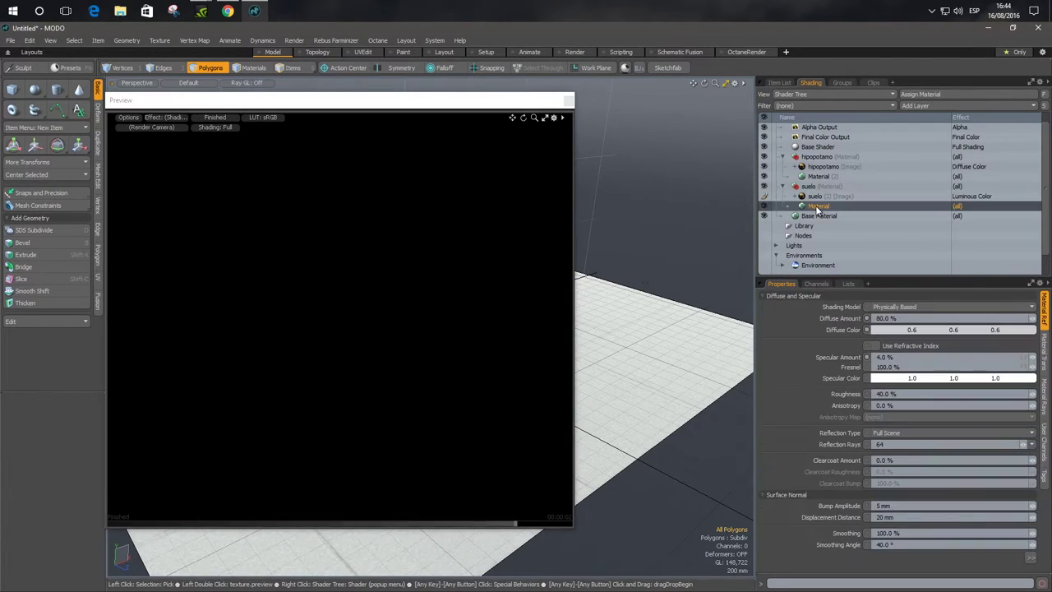
drag(875, 284, 876, 234)
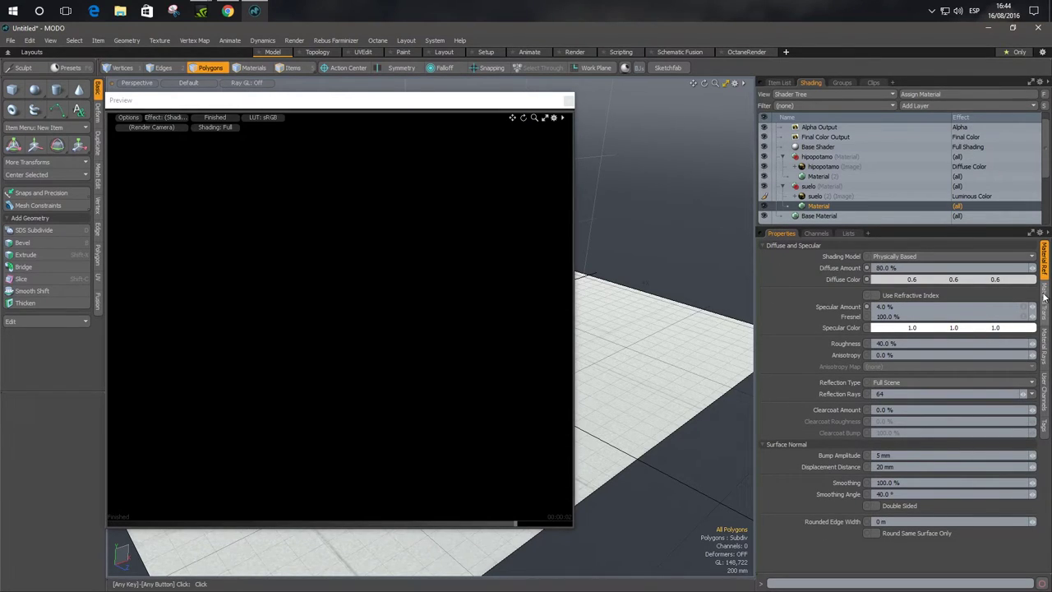
click(1044, 305)
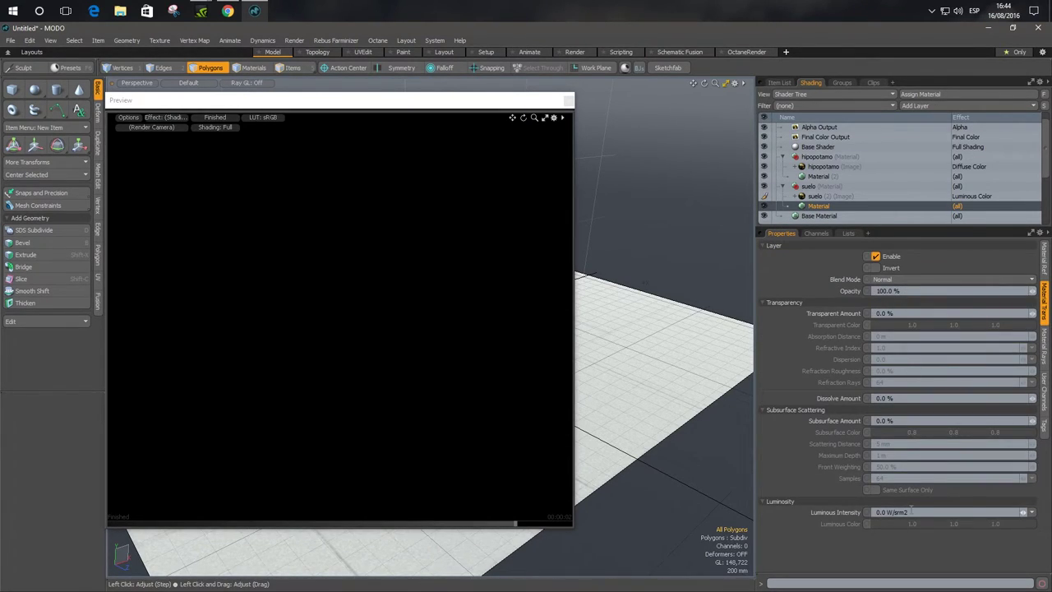
drag(884, 506, 826, 526)
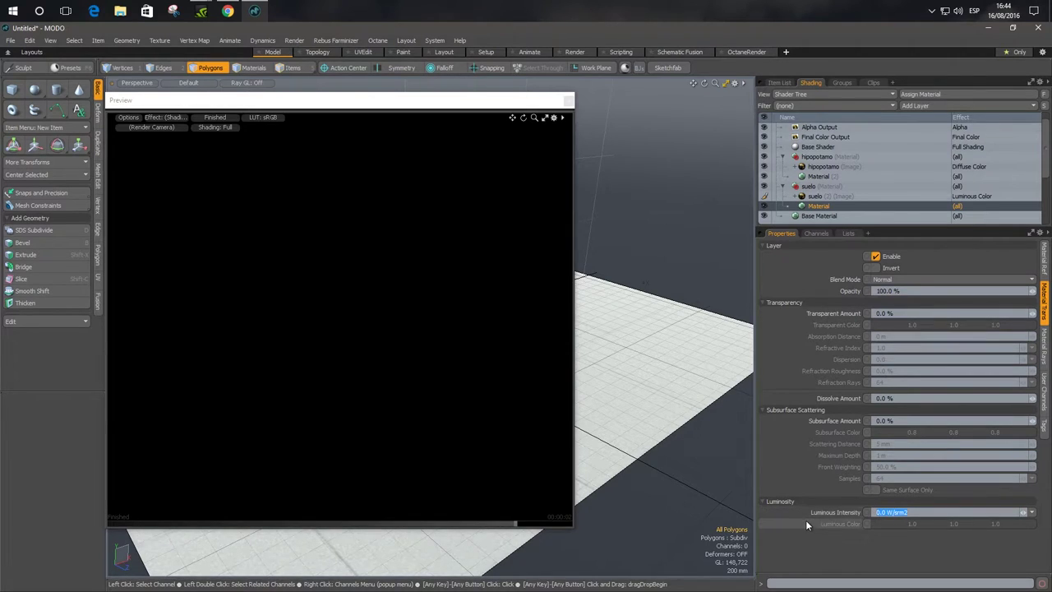
text(1)
key(Return)
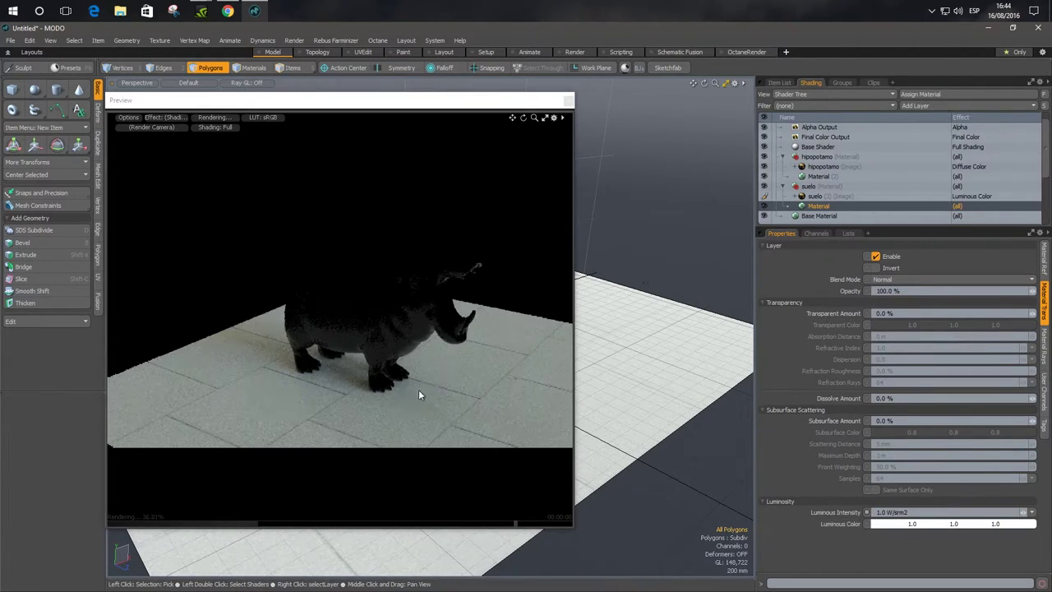
alt+drag(394, 380, 354, 395)
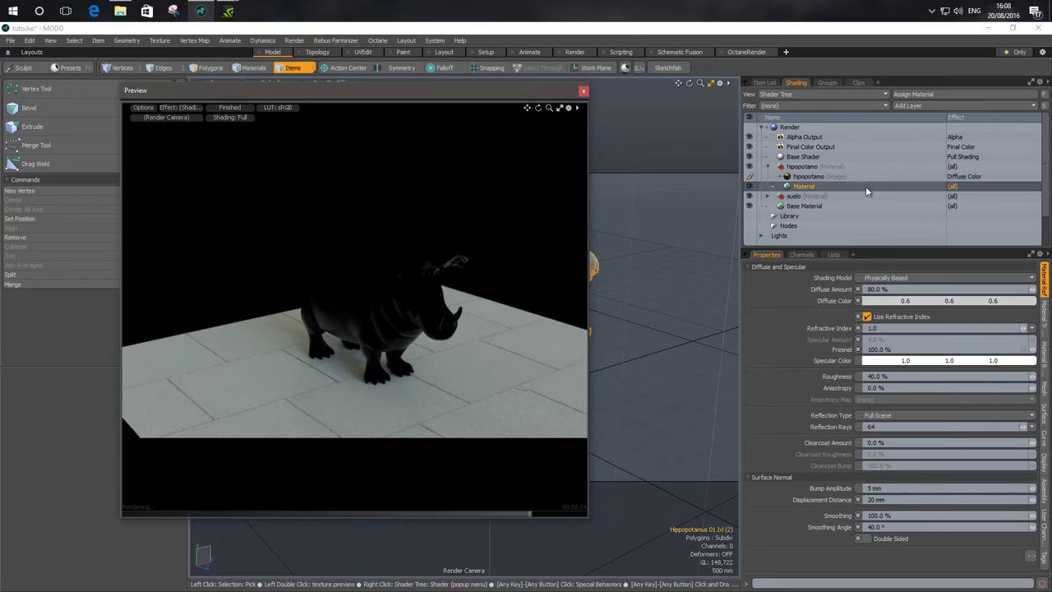
Change the effect of the hipopotamo image layer to Luminous Color
click(805, 178)
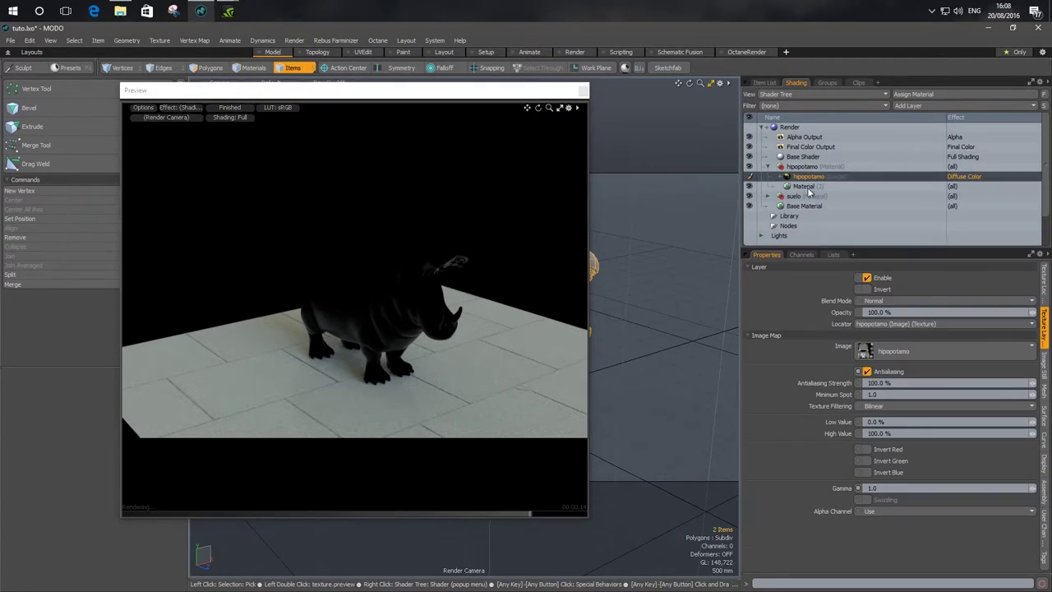
right_click(958, 181)
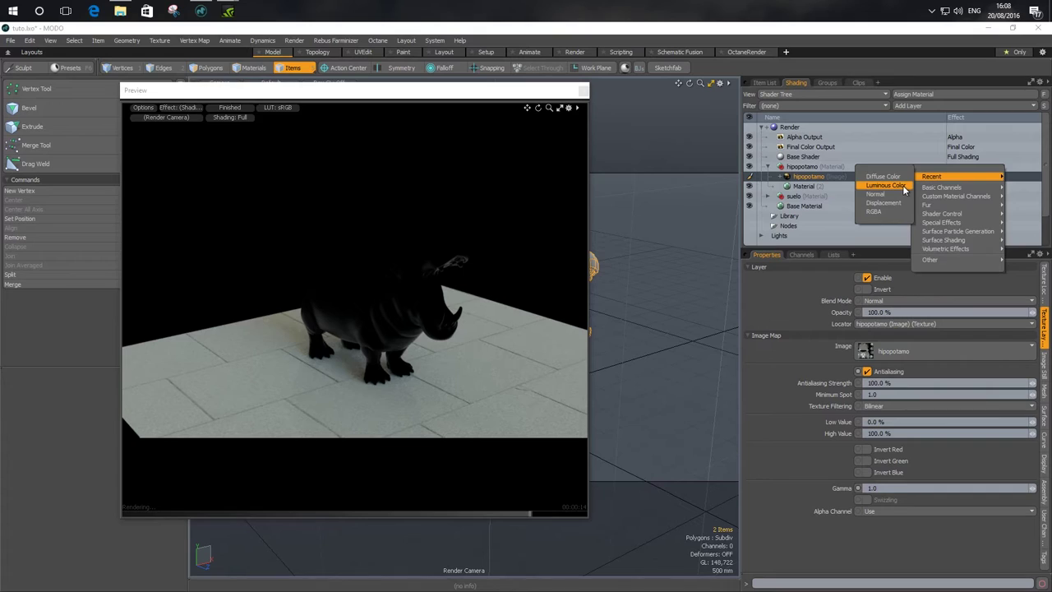
click(886, 186)
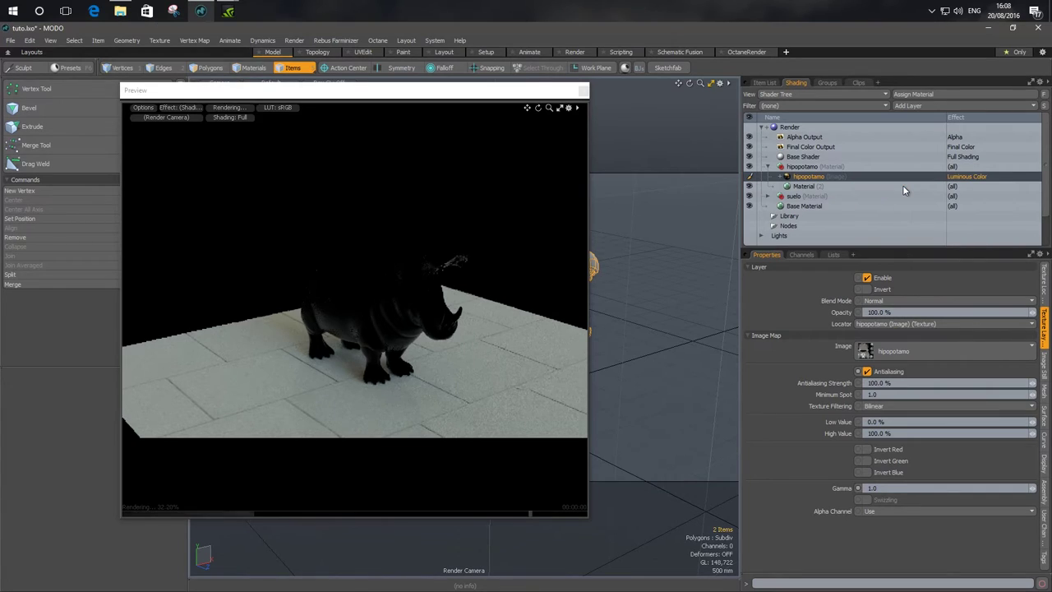
Set the luminous intensity of the hipopotamo group's material to 1 W/srm2
click(799, 187)
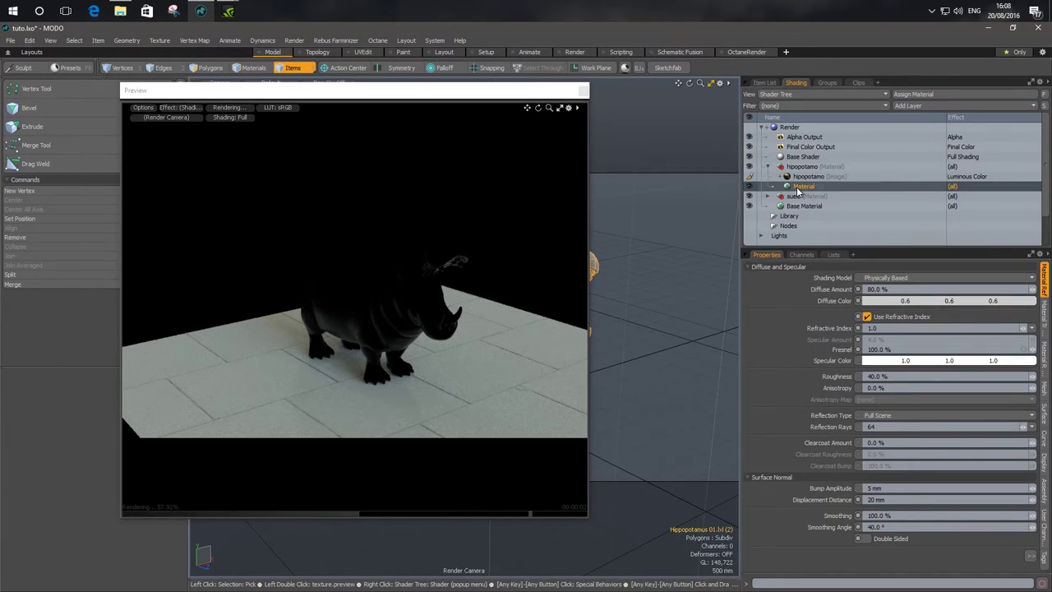
click(1044, 329)
click(894, 533)
text(1)
key(Return)
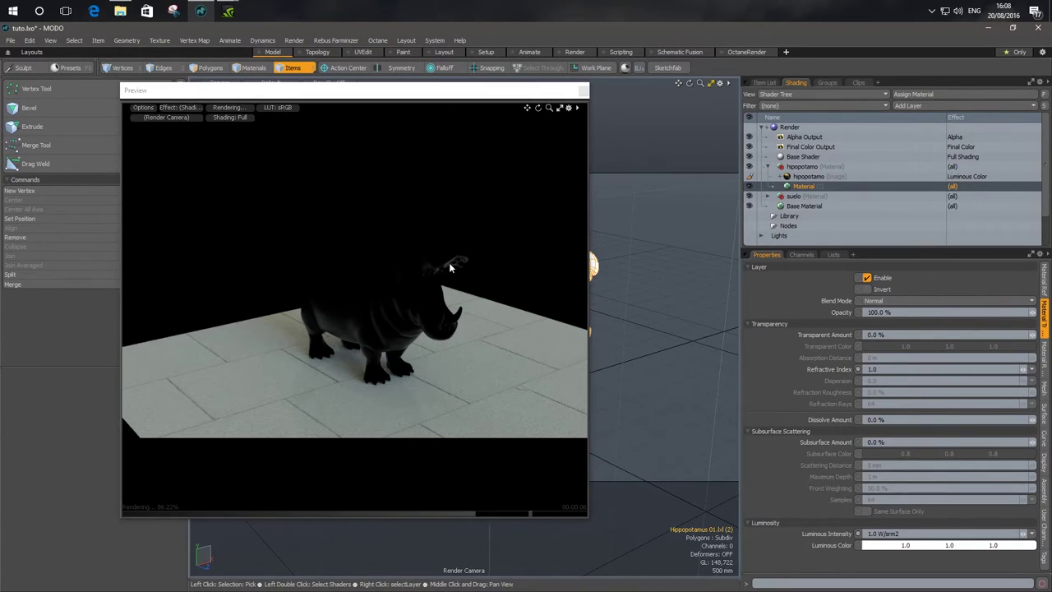
Assign the Body UV map to the texture locator of the hipopotamo image layer
click(797, 178)
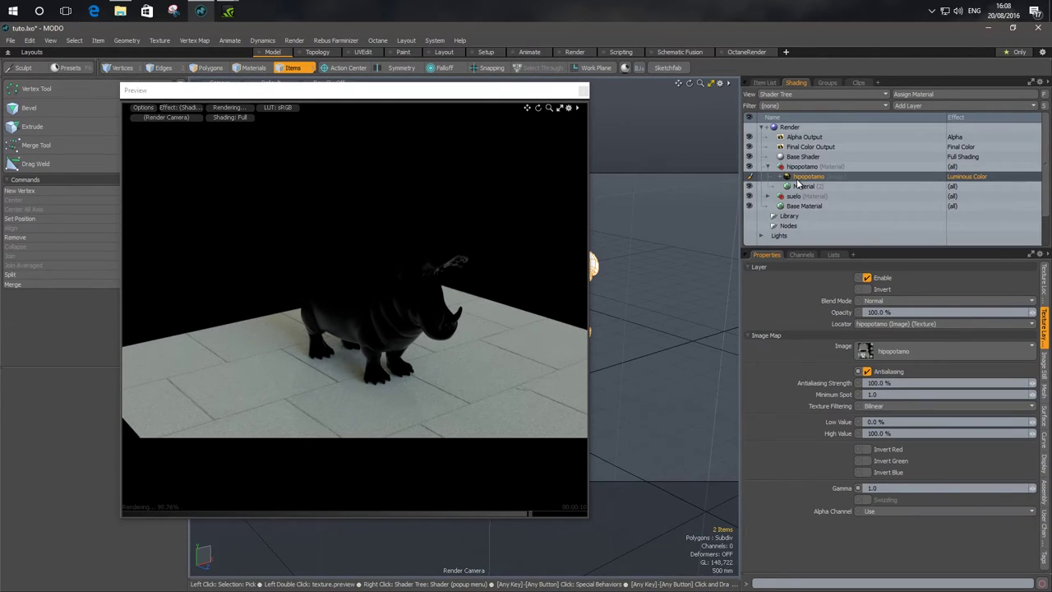
click(1045, 289)
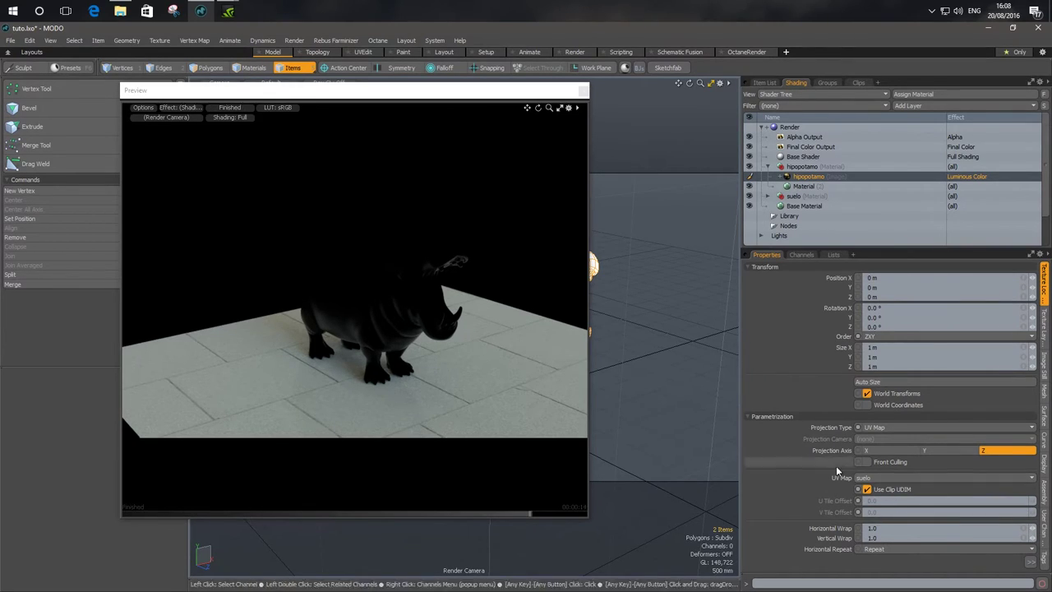
click(884, 481)
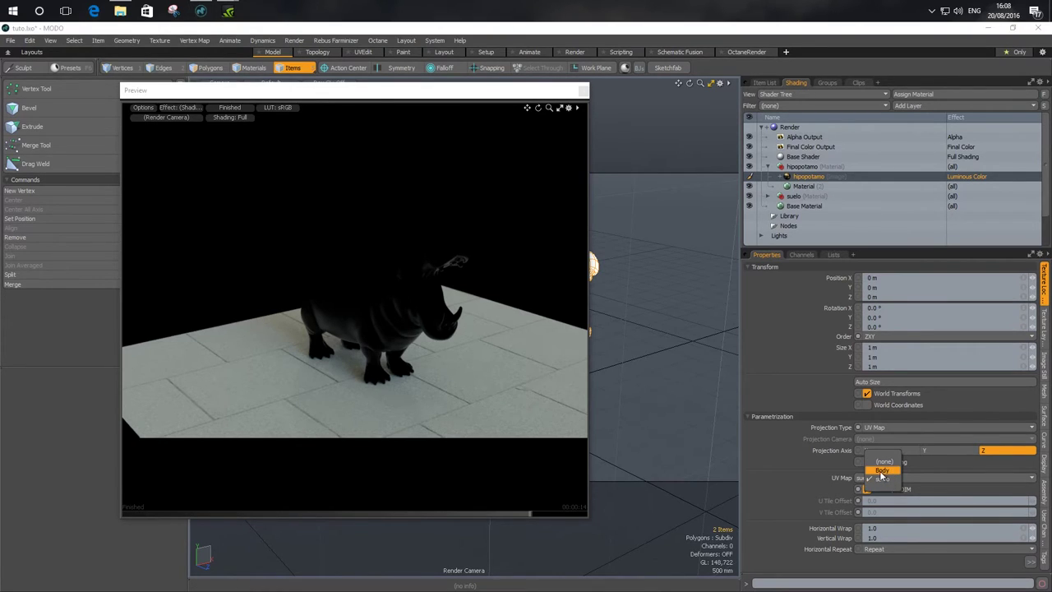
click(881, 471)
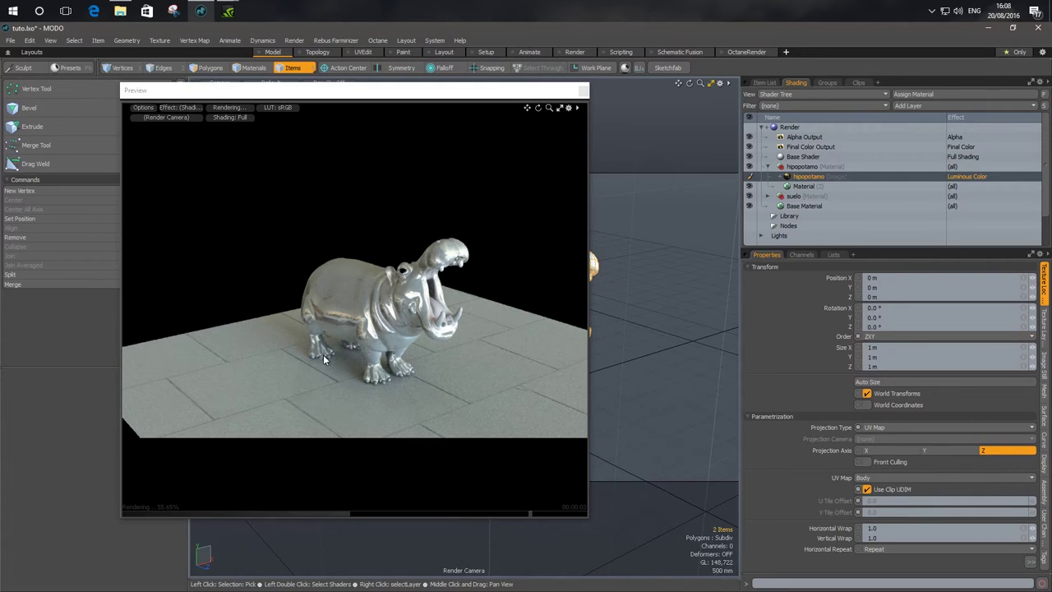
Examine the baked textures on the hippopotamus and floor from several sides in the render preview
alt+drag(409, 350, 373, 275)
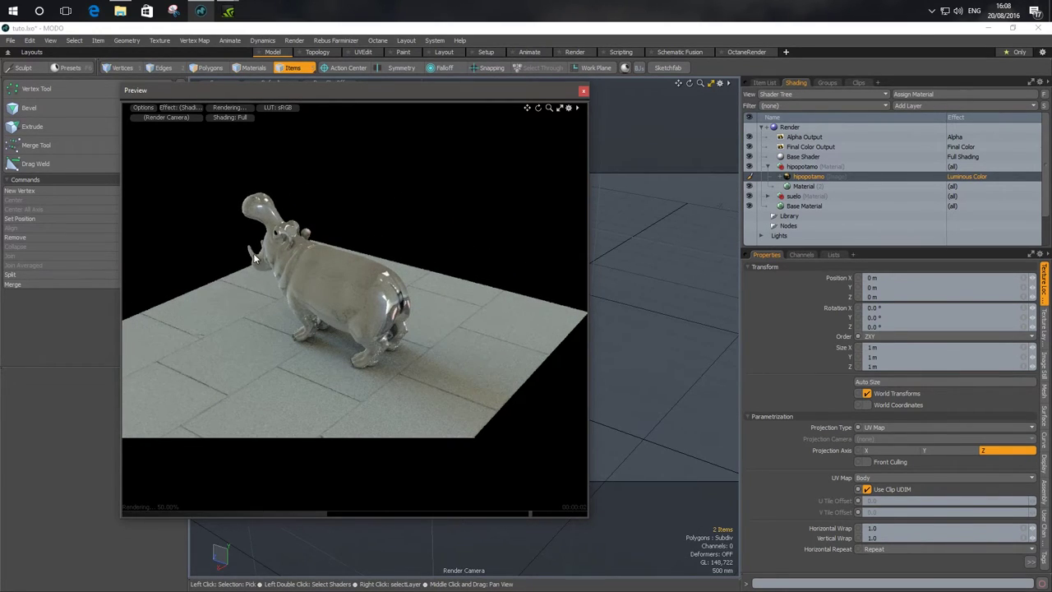
alt+drag(390, 367, 361, 319)
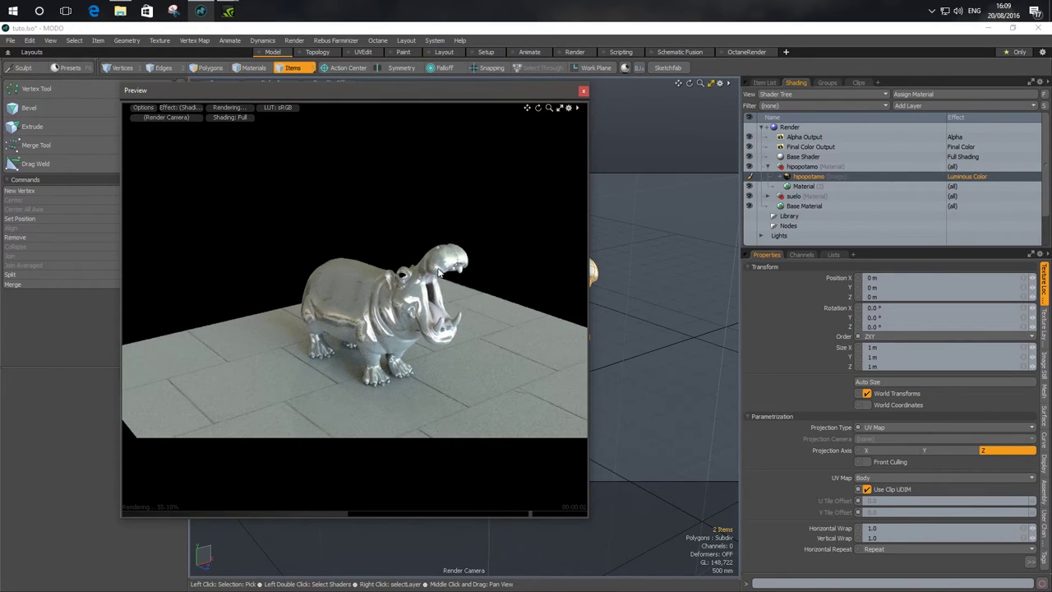
alt+drag(385, 350, 338, 358)
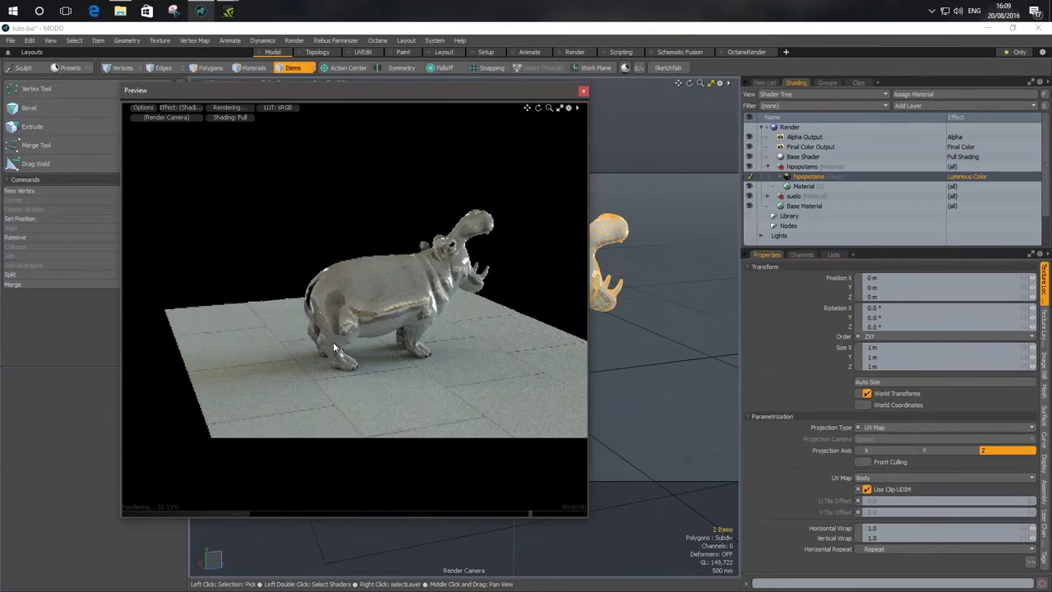
alt+drag(381, 355, 294, 301)
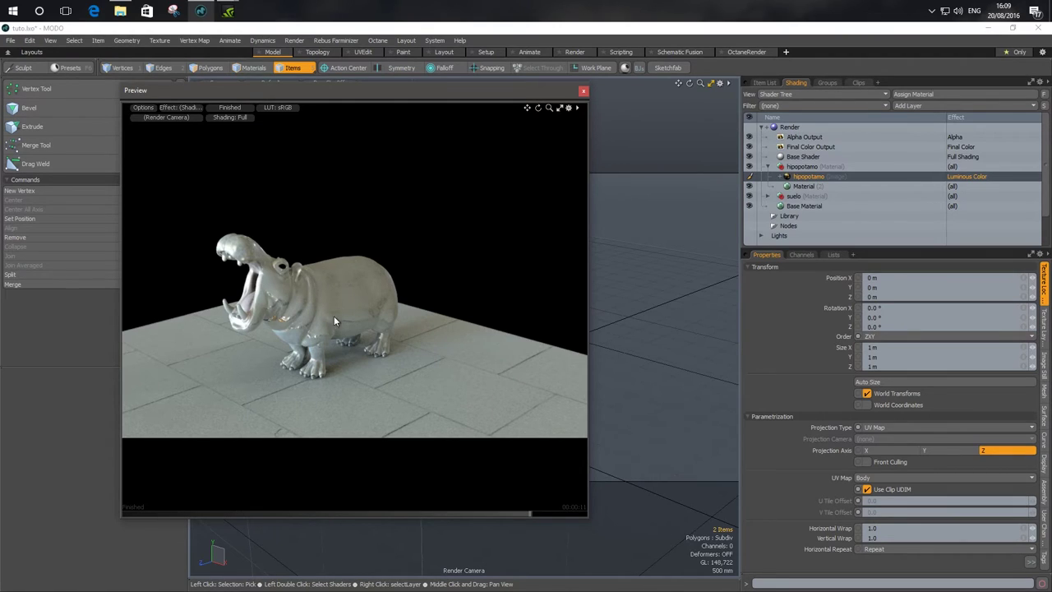
Enable the refractive index on the suelo floor material and set it to 3.0
alt+drag(369, 379, 361, 342)
click(350, 354)
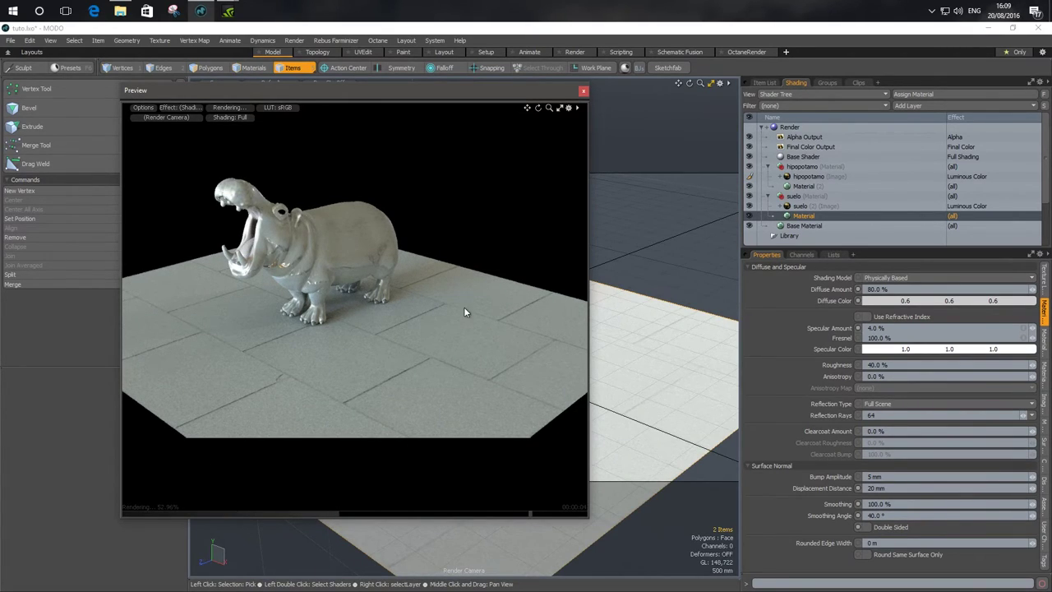
click(867, 317)
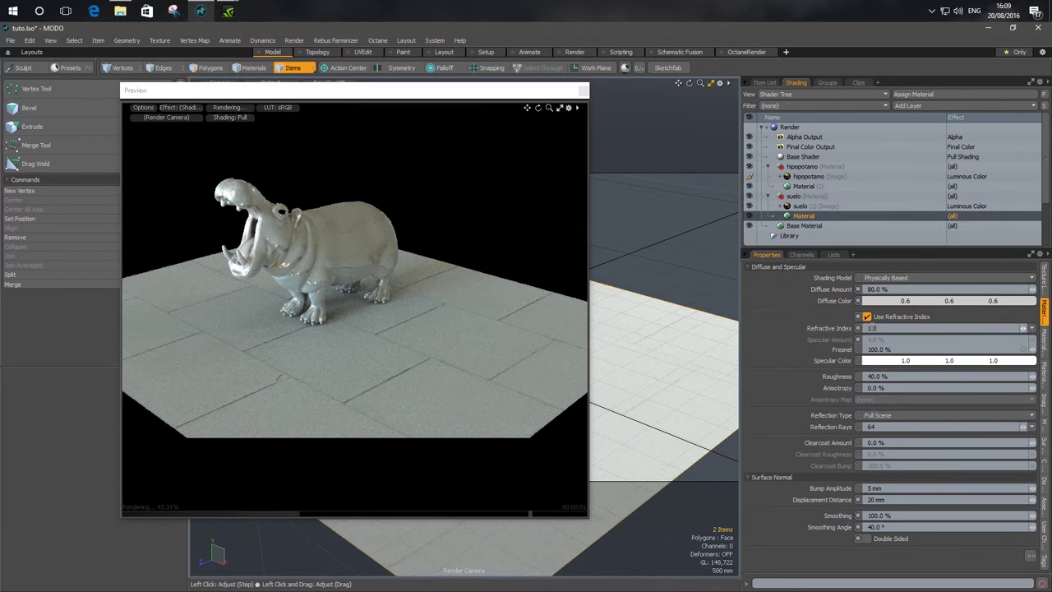
click(871, 328)
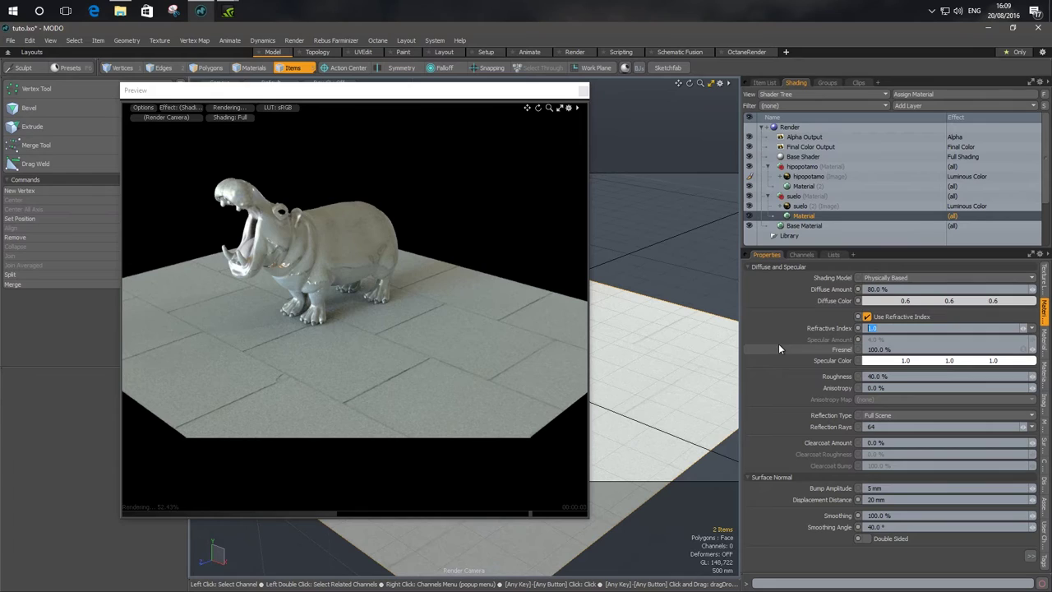
text(3)
key(Return)
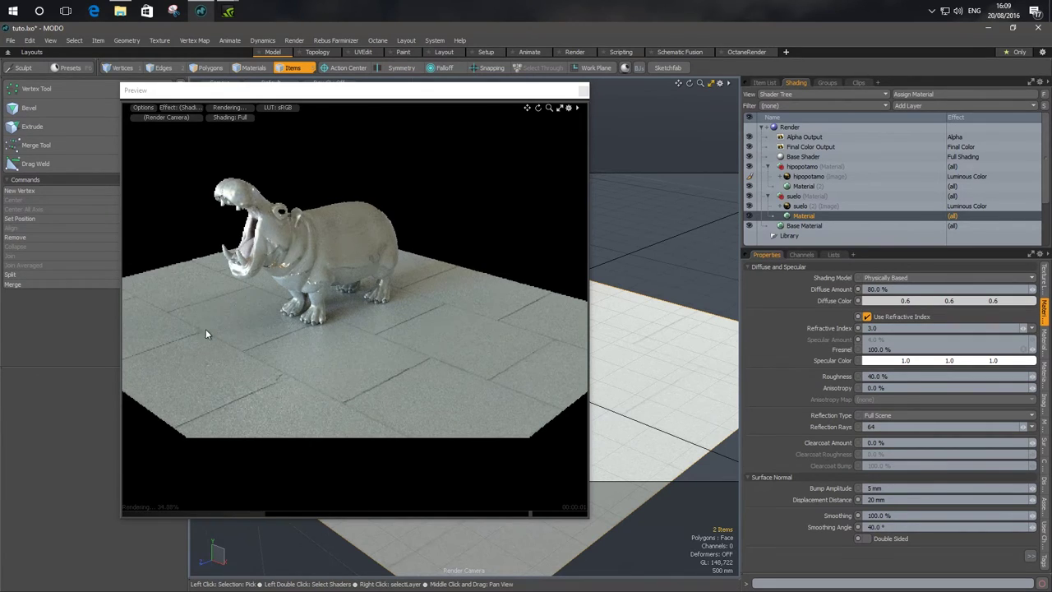
Try a roughness of 0% on the suelo floor material and check the hippopotamus's reflection in the render preview
click(836, 378)
text(0)
key(Return)
alt+drag(238, 358, 399, 340)
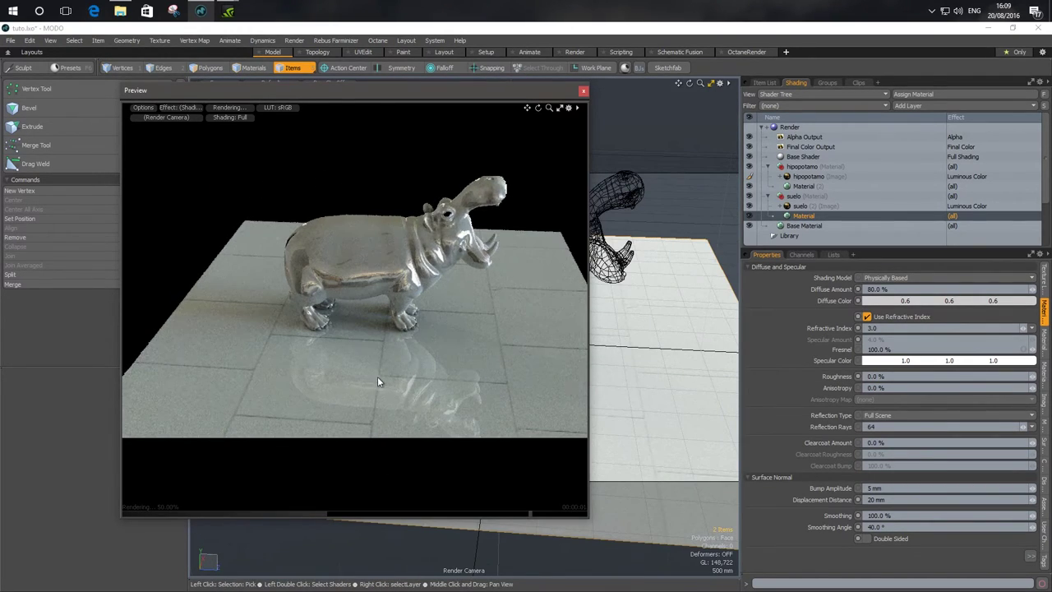
alt+drag(454, 406, 272, 255)
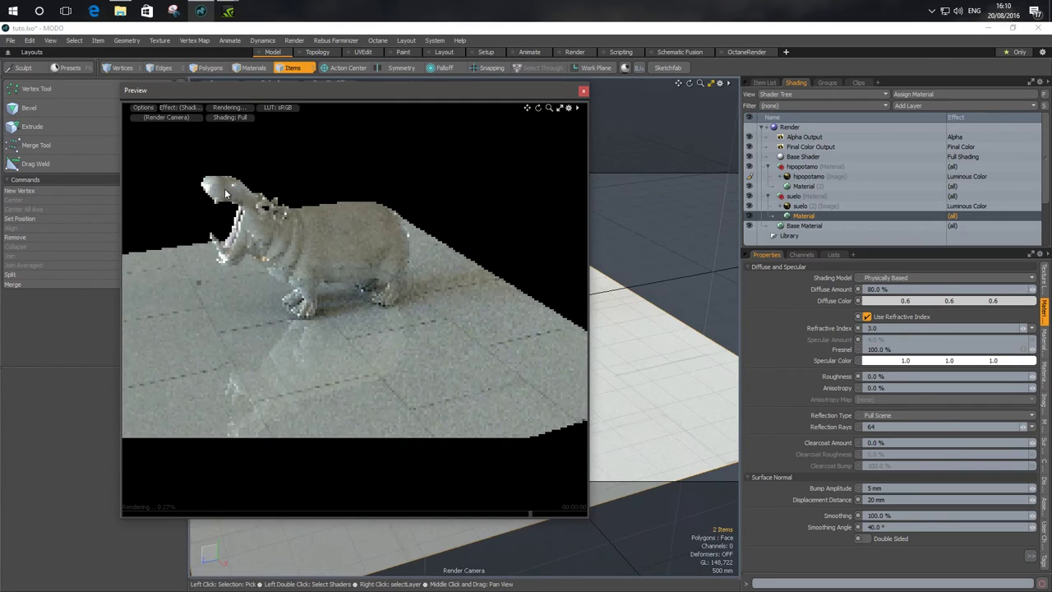
alt+drag(352, 353, 385, 380)
Set the suelo floor material's roughness to 25% and check the floor reflections in the render preview
click(855, 377)
text(25)
key(Return)
alt+drag(352, 380, 367, 362)
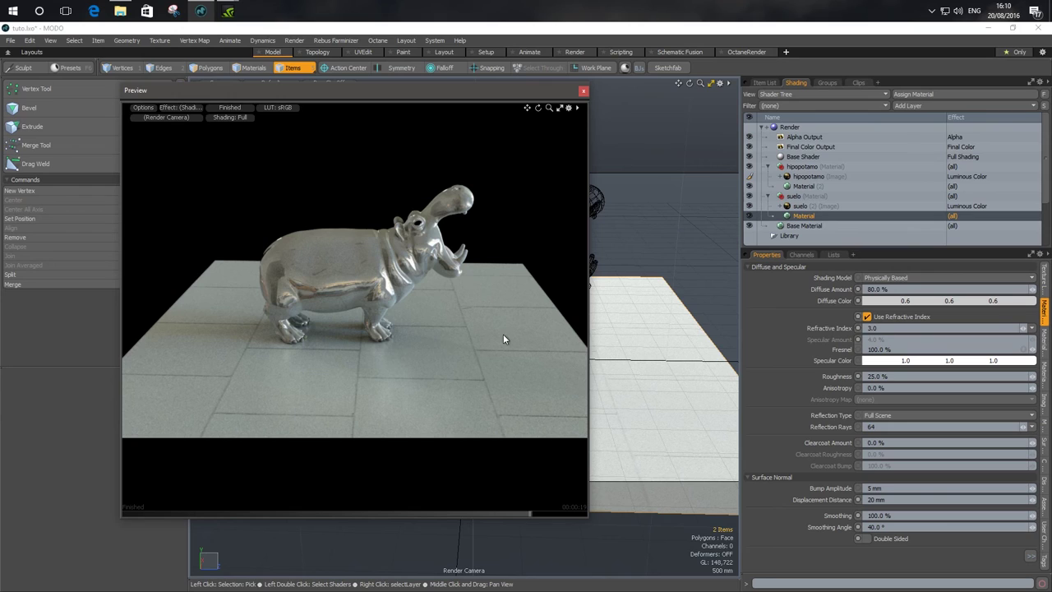
alt+drag(504, 339, 392, 348)
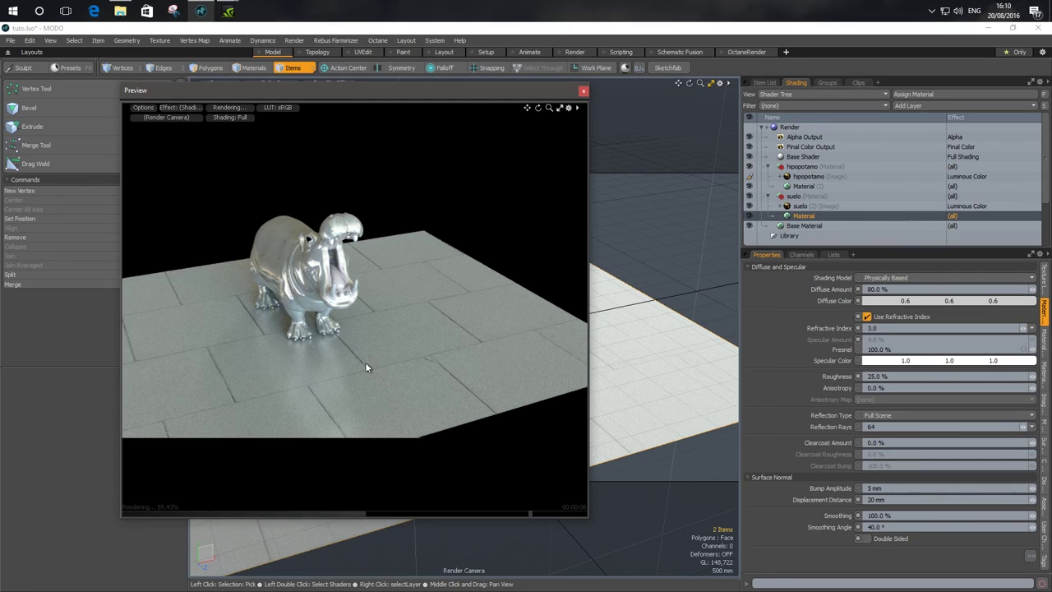
alt+drag(431, 359, 283, 348)
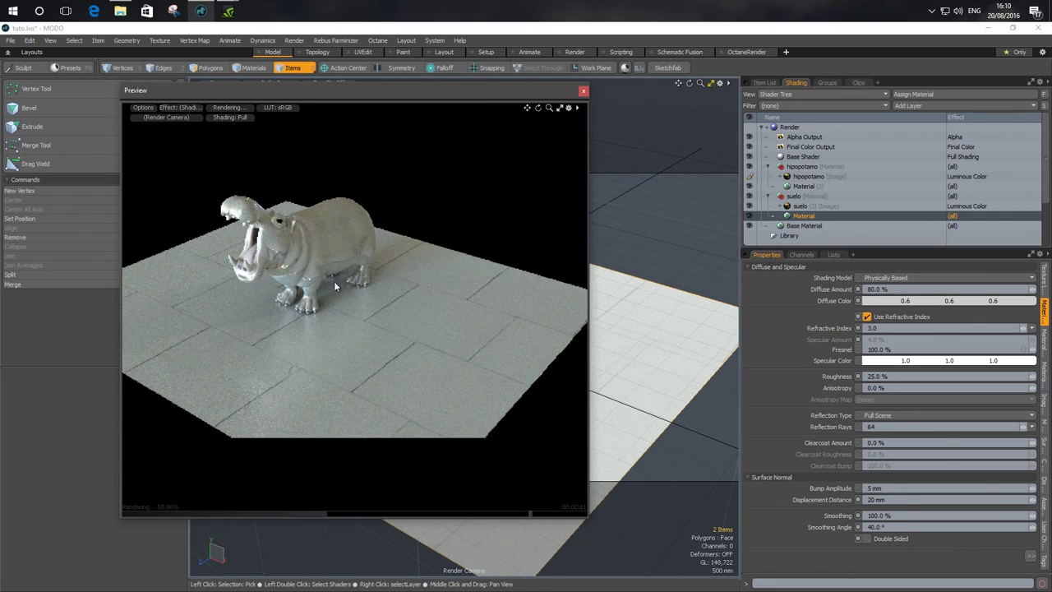